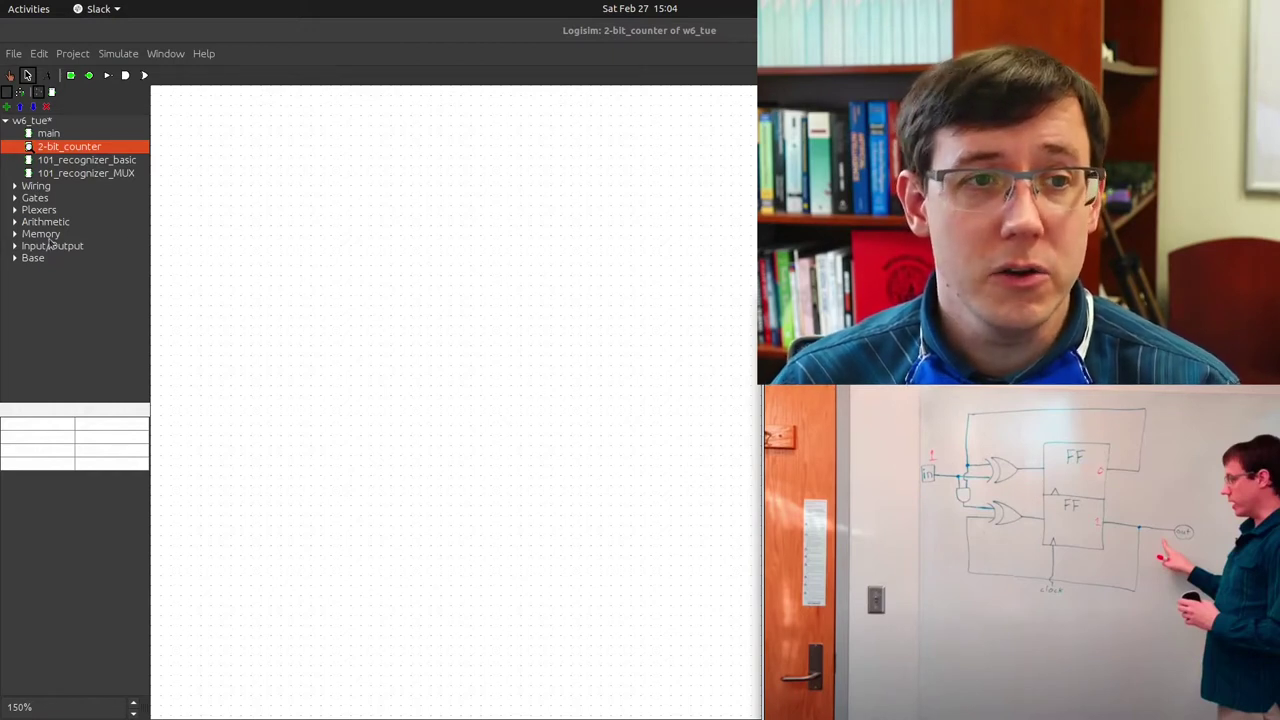
Place a register from the Memory library in the middle of the 2-bit_counter circuit and set its data bits to 2.
click(14, 234)
click(224, 312)
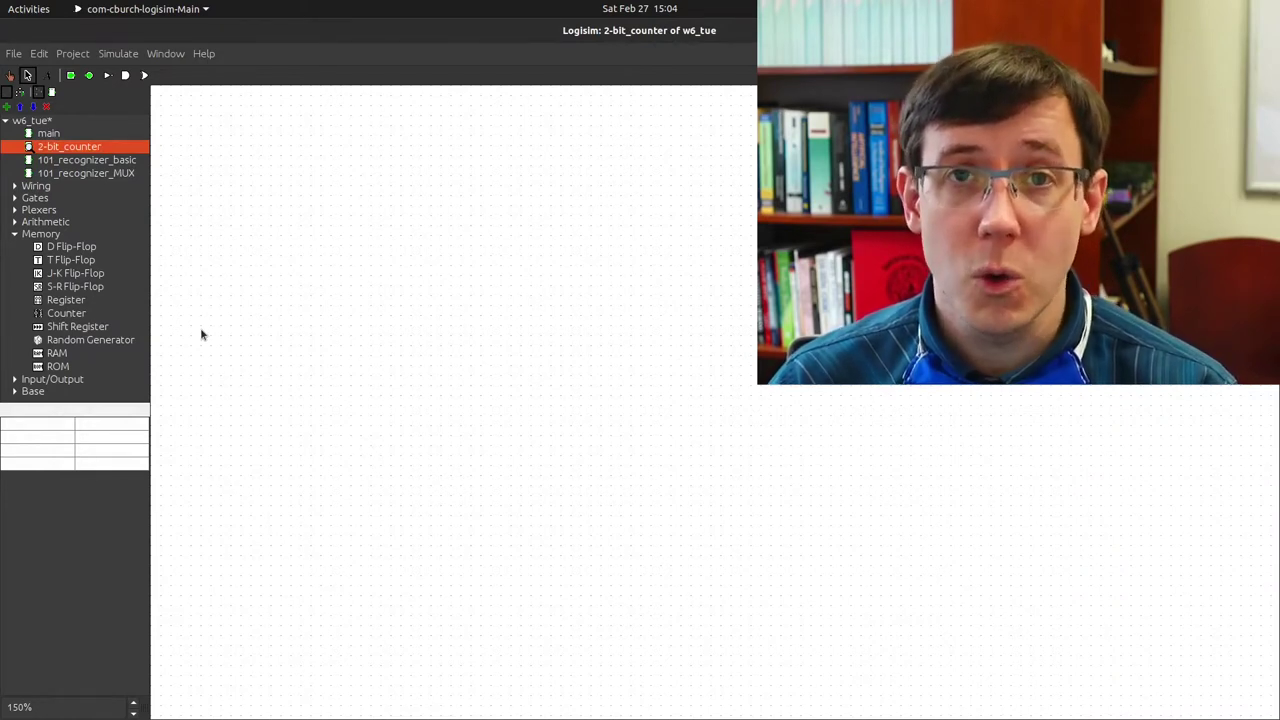
click(66, 300)
click(496, 455)
click(123, 428)
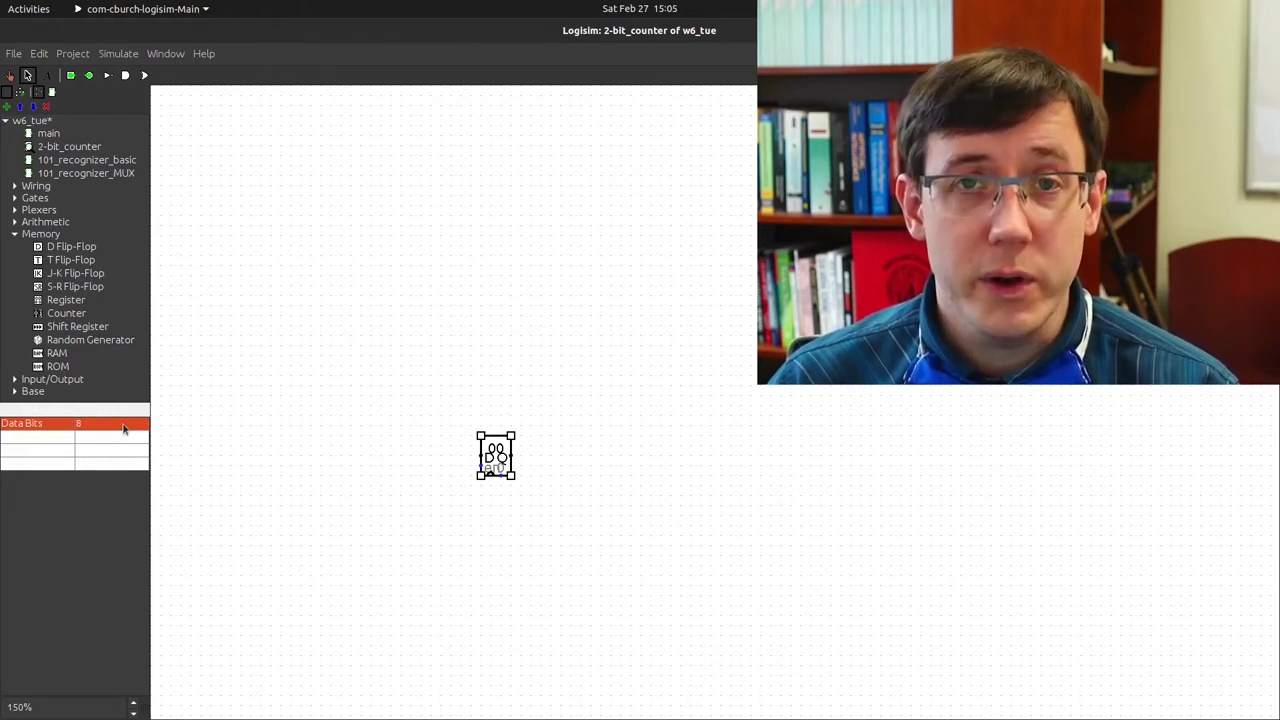
click(123, 428)
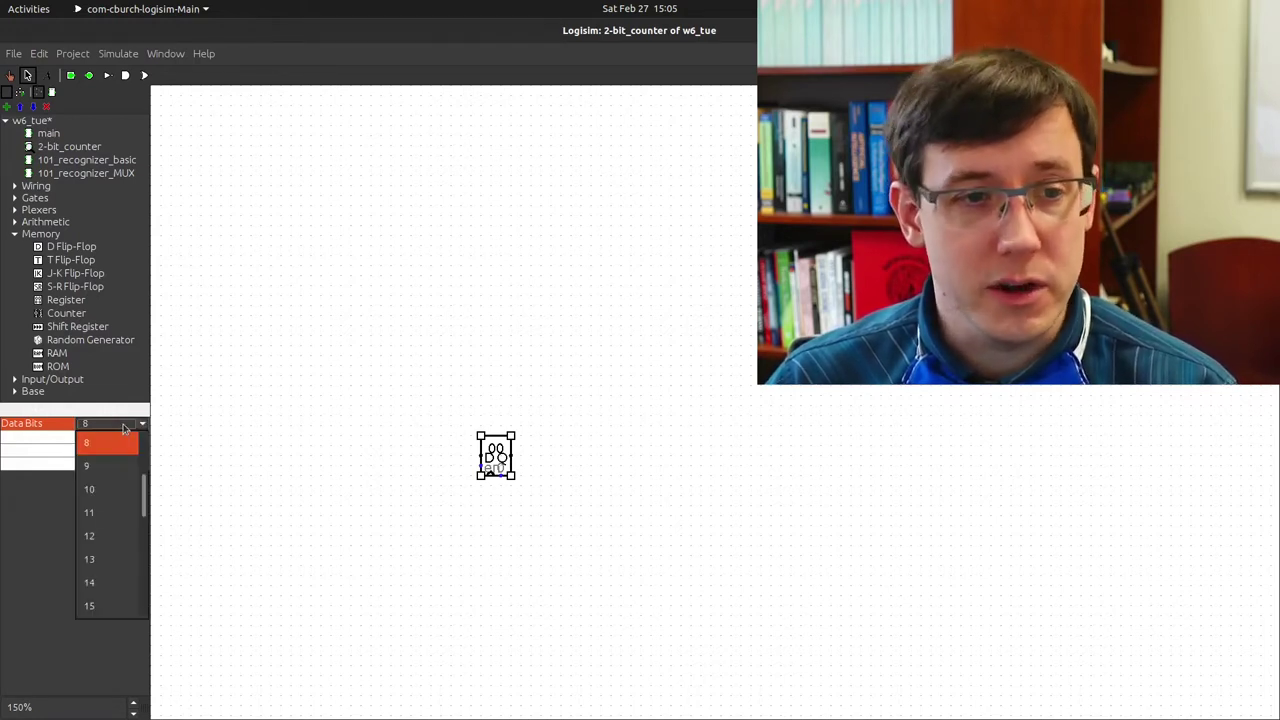
click(120, 463)
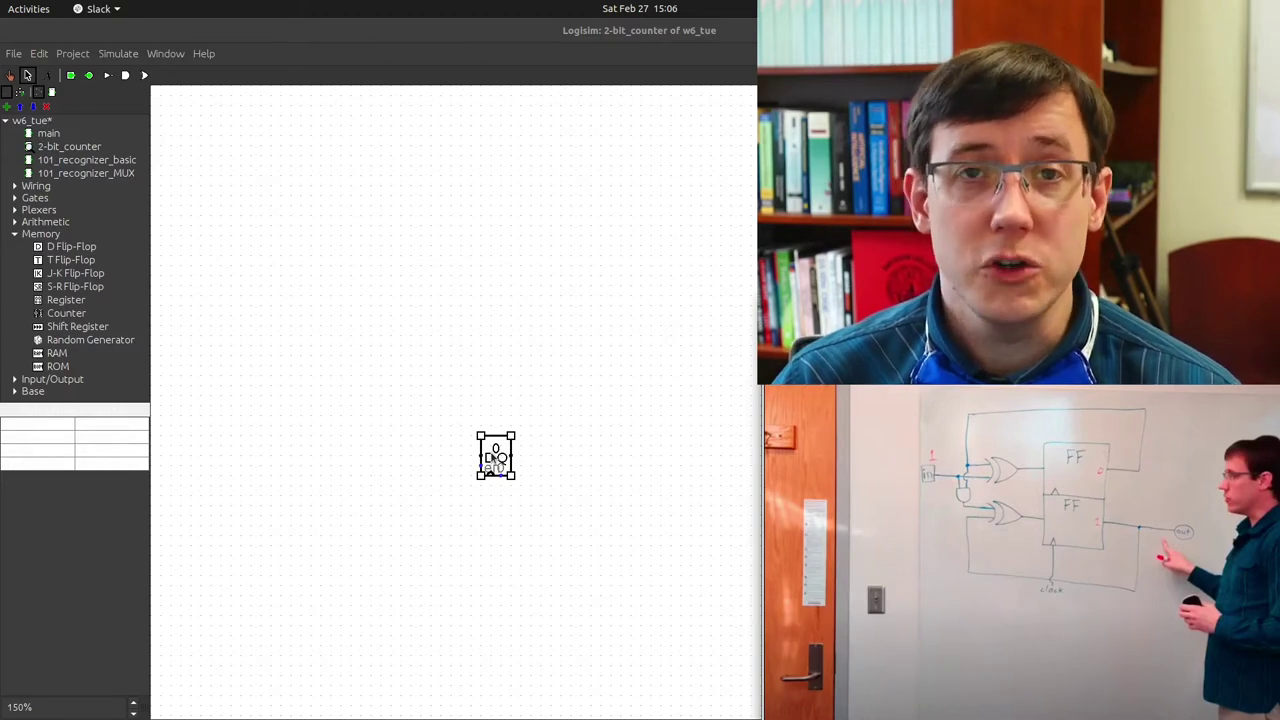
Choose Rising Edge as the register's trigger and deselect the register.
click(110, 437)
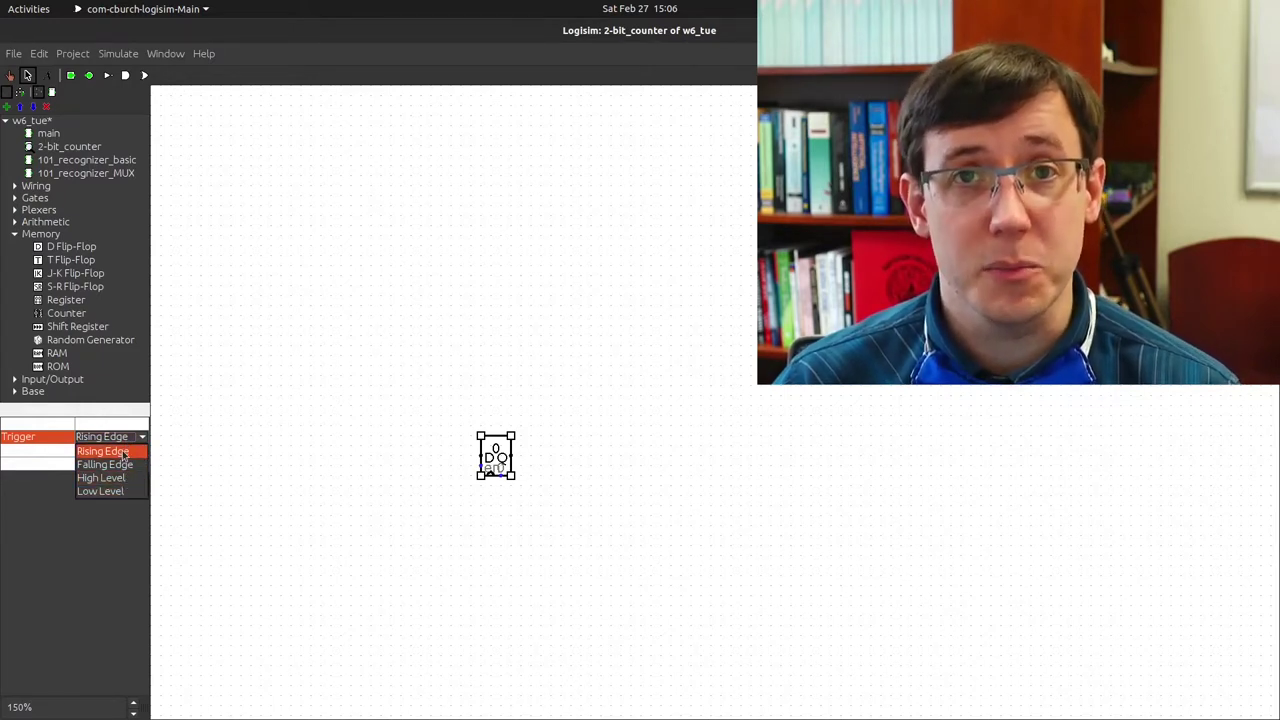
click(127, 455)
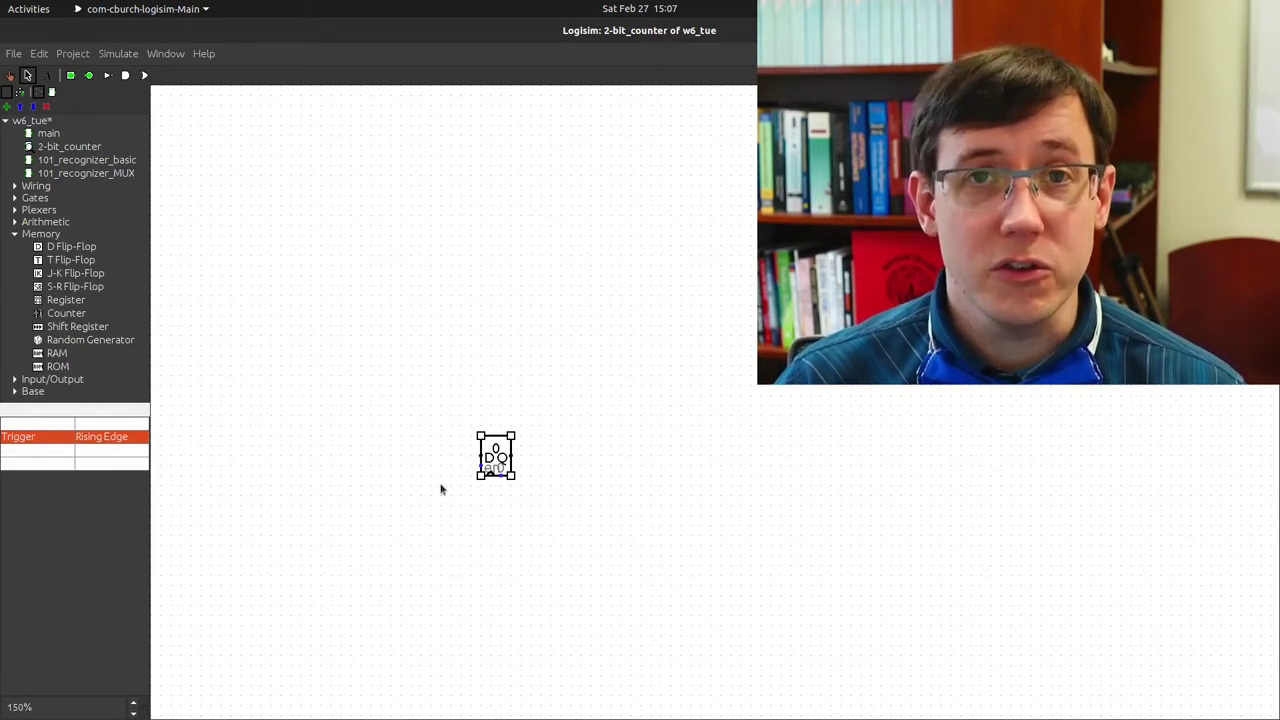
click(525, 575)
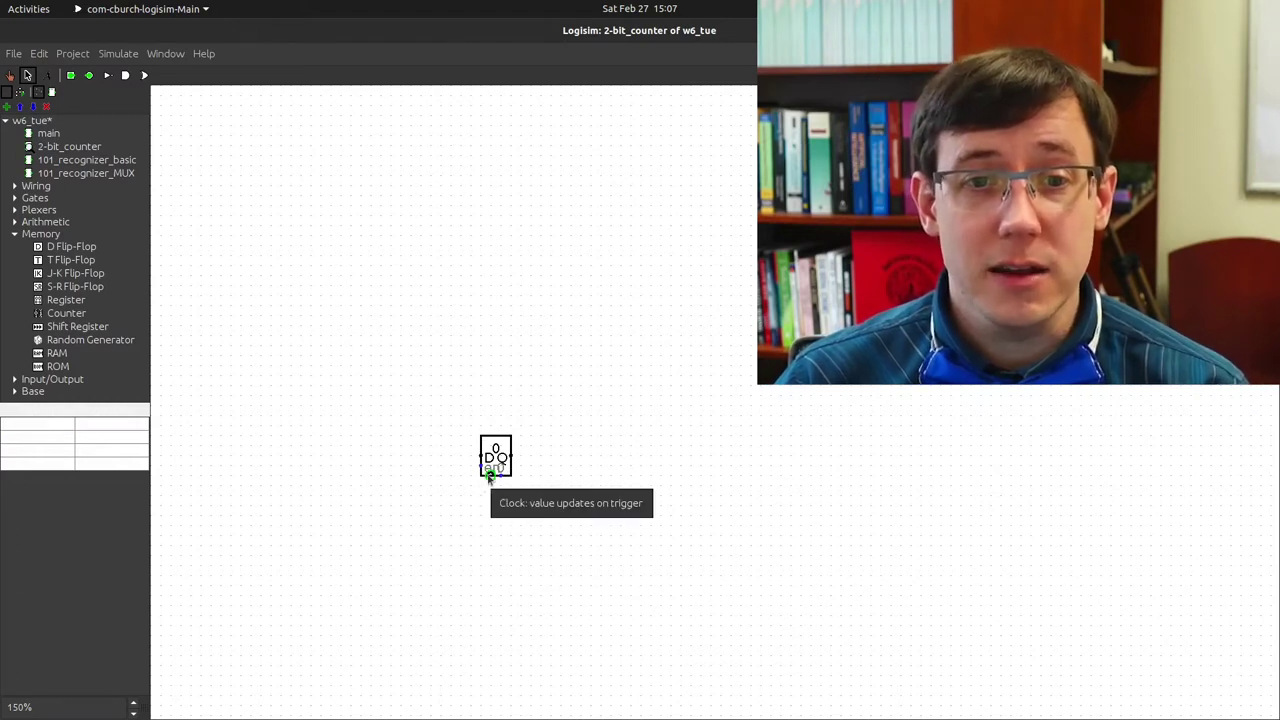
Wire a north-facing clock to the register's clock input from directly below it.
drag(489, 477, 490, 510)
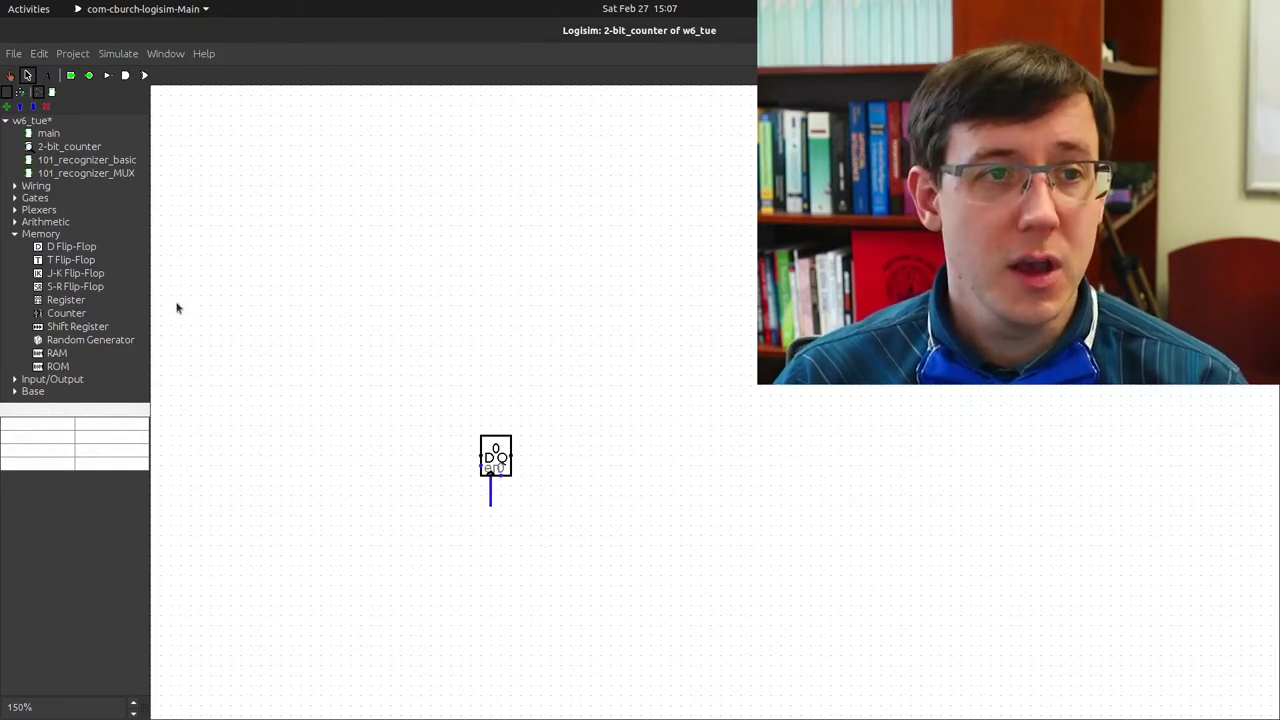
click(15, 186)
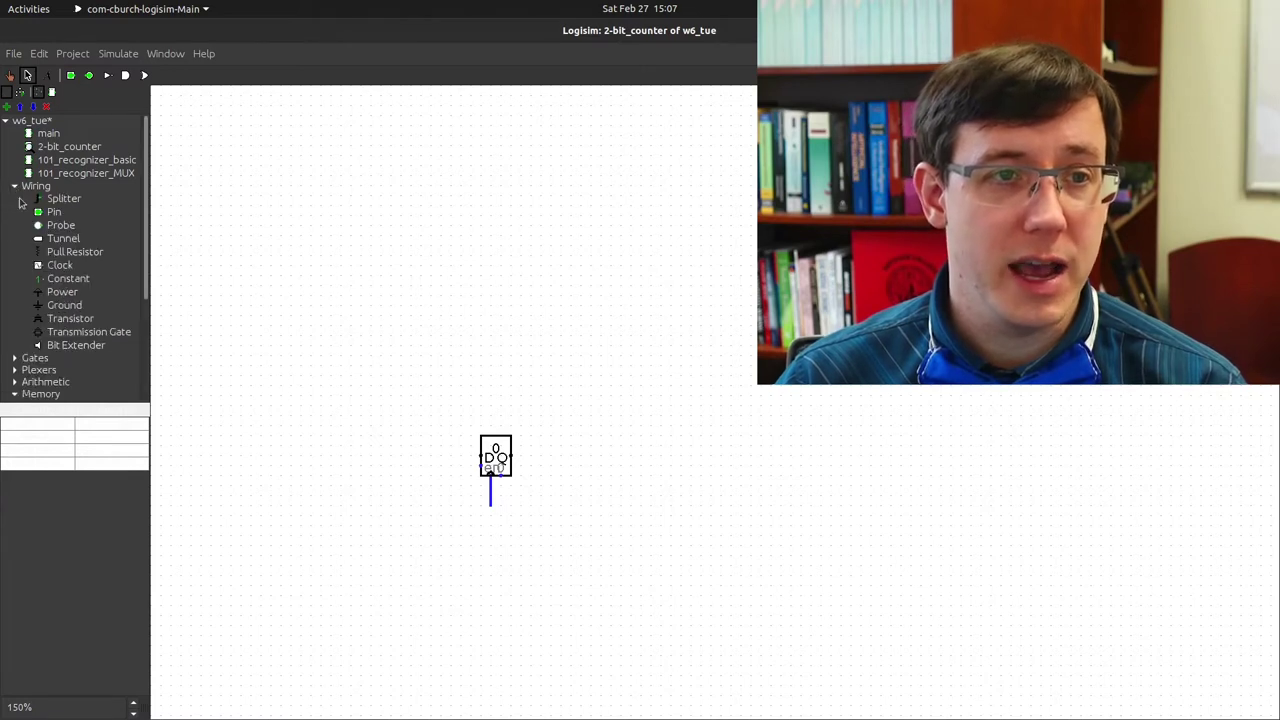
click(60, 265)
click(491, 524)
click(110, 423)
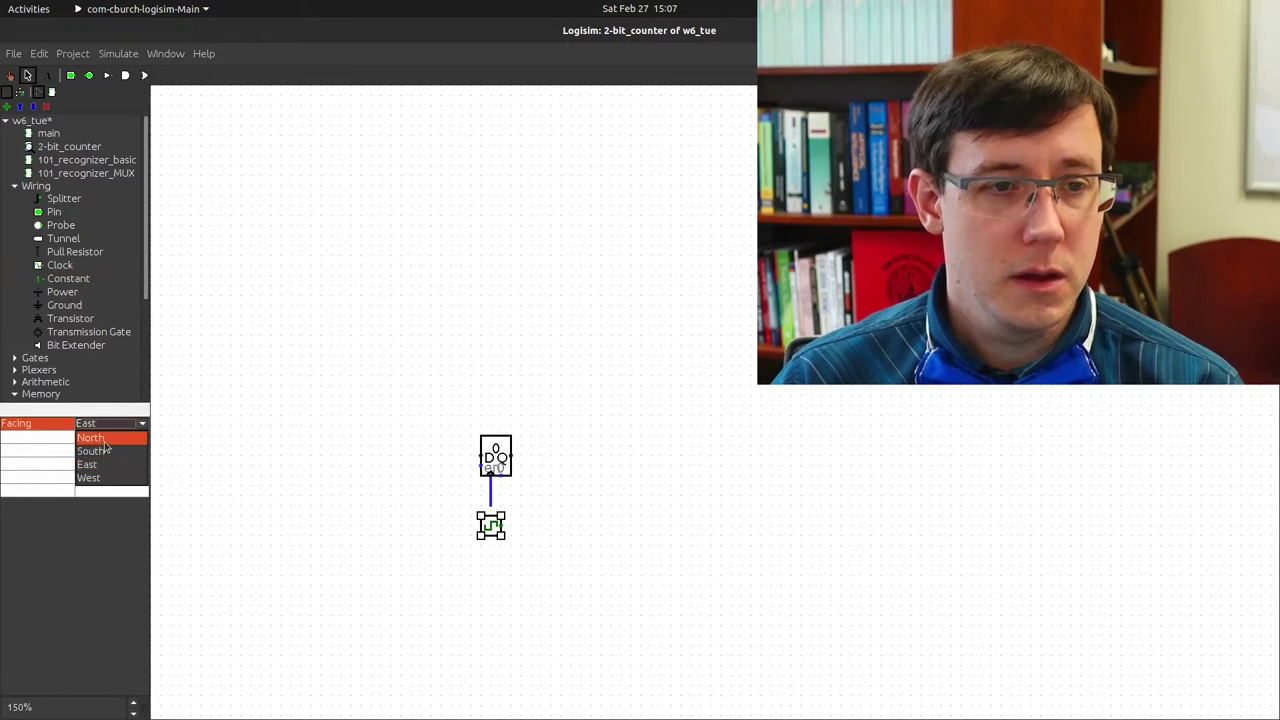
click(100, 440)
click(466, 477)
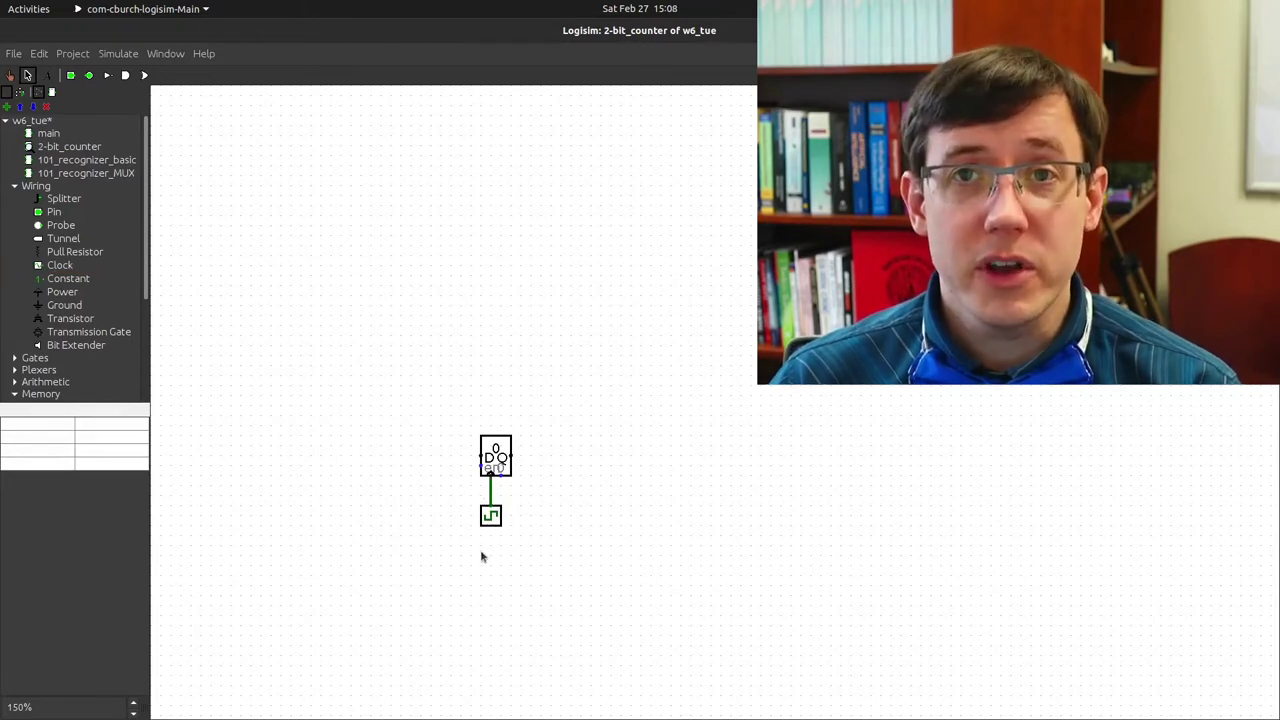
Check the register's data bits setting.
click(481, 473)
click(102, 428)
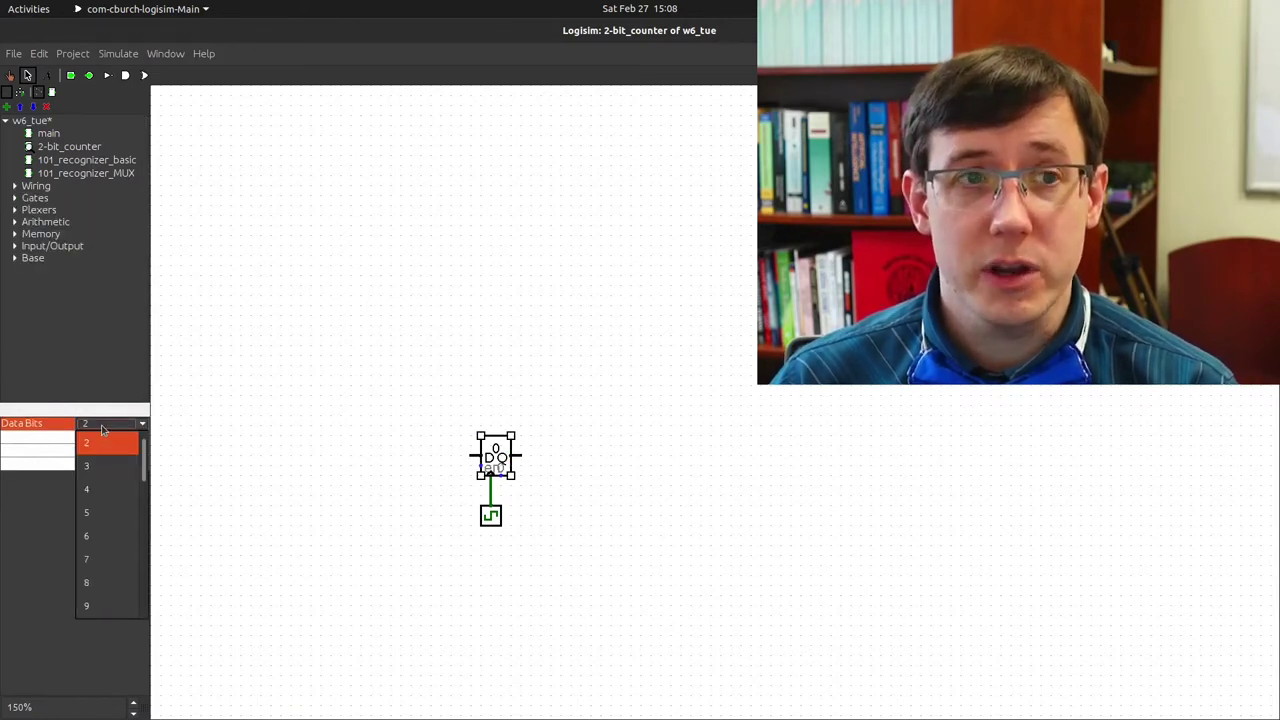
click(102, 428)
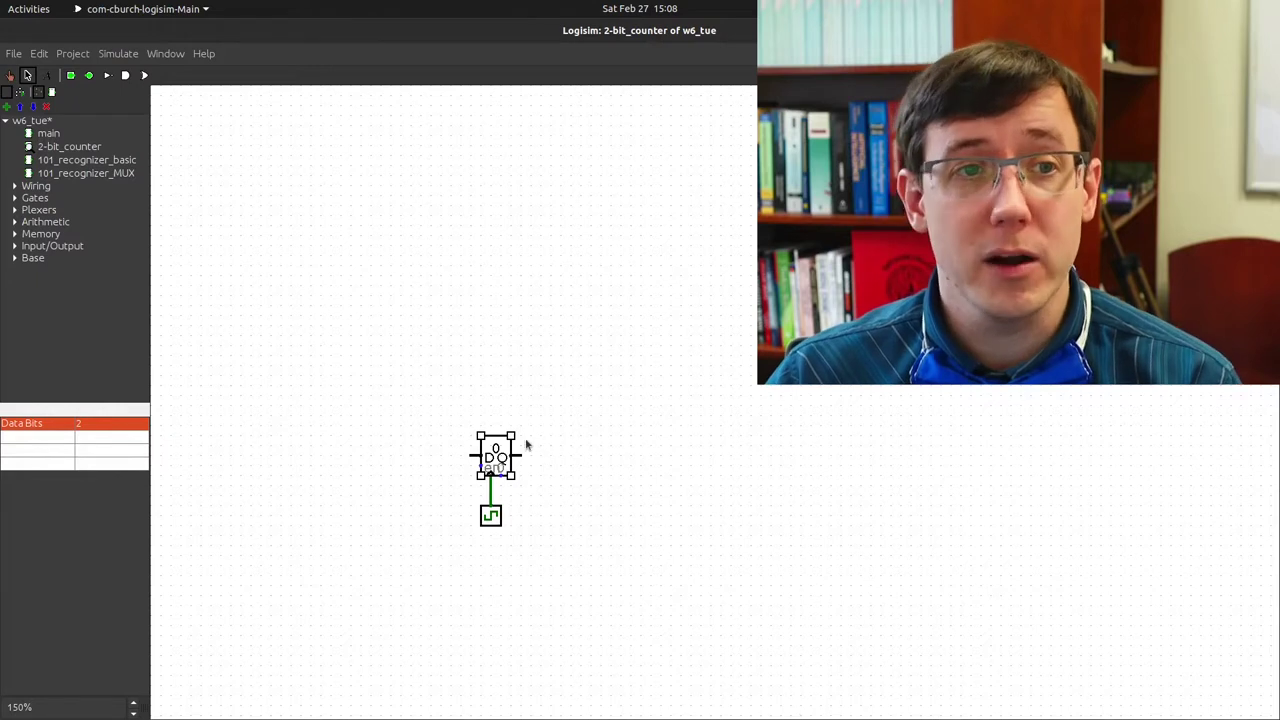
Attach one splitter to the register's Q output and a second, west-facing splitter to its D input.
click(16, 187)
click(63, 200)
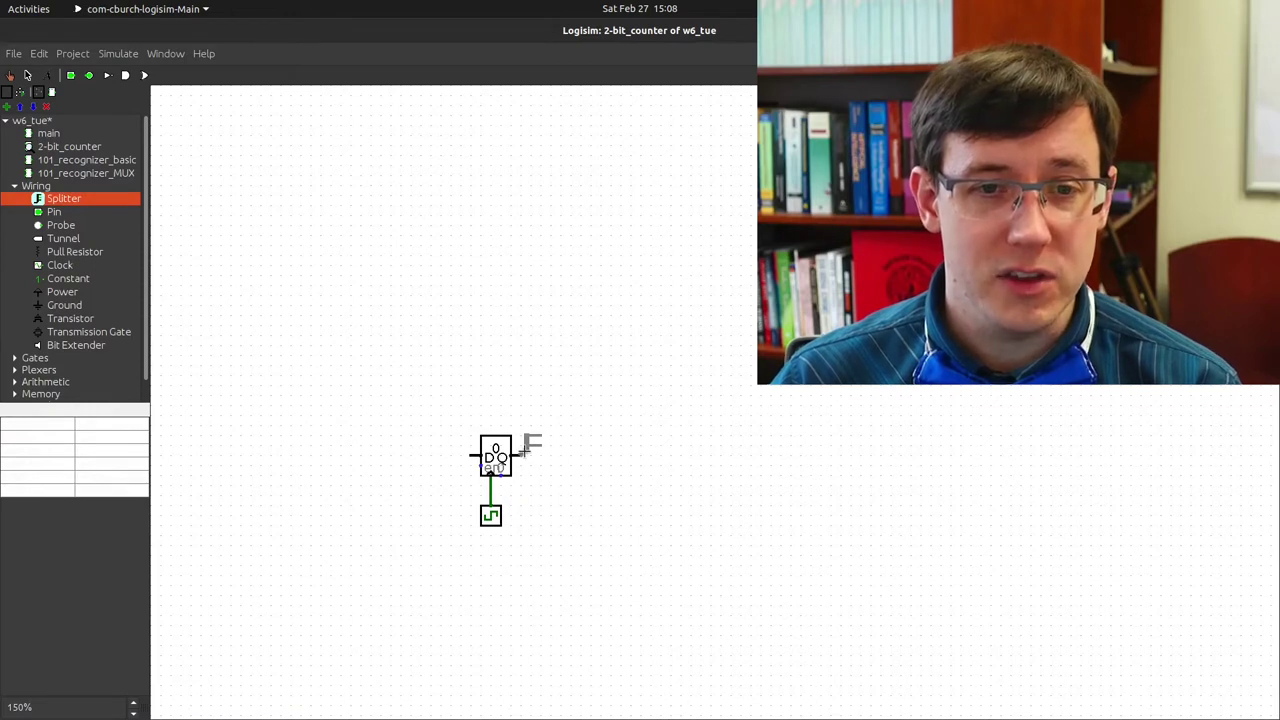
click(521, 452)
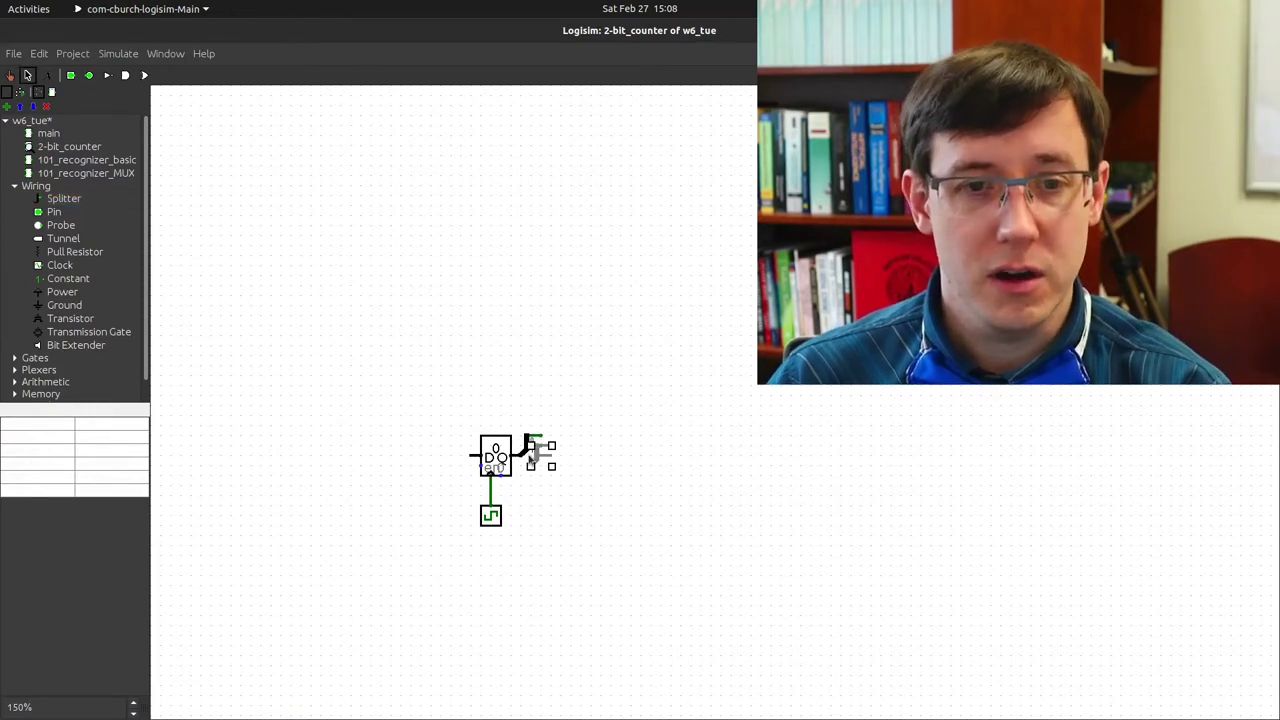
click(123, 424)
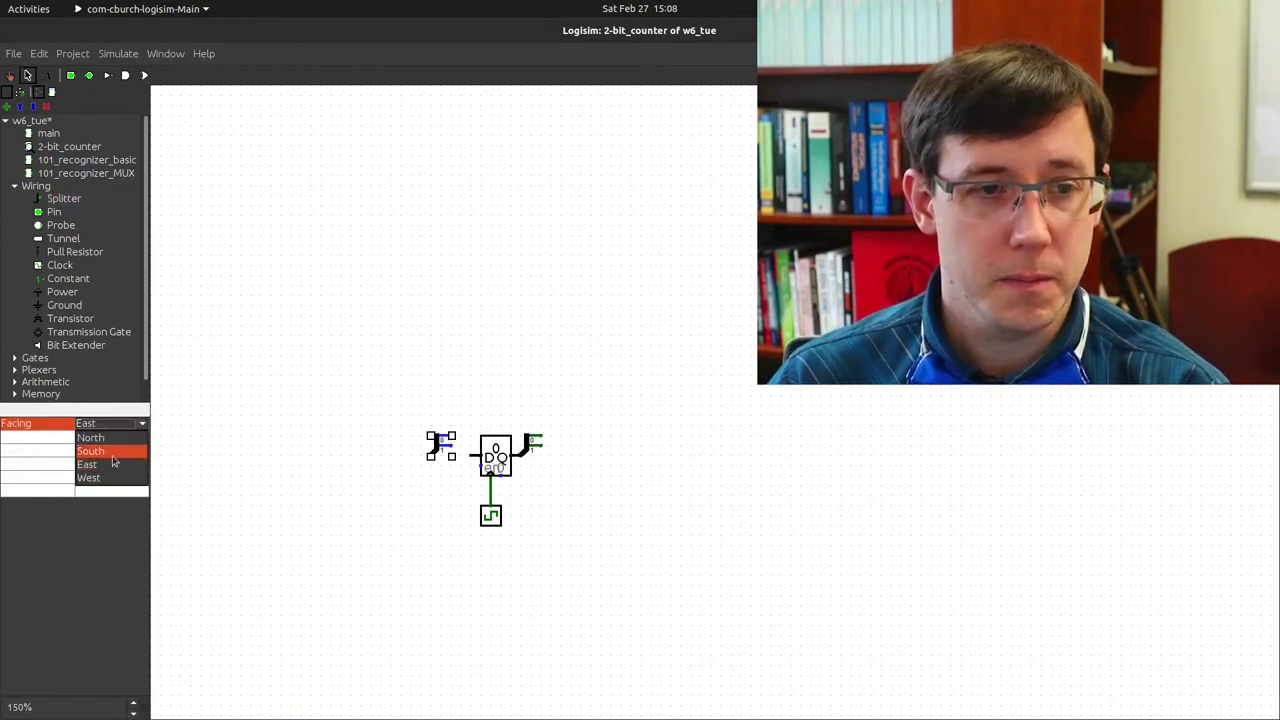
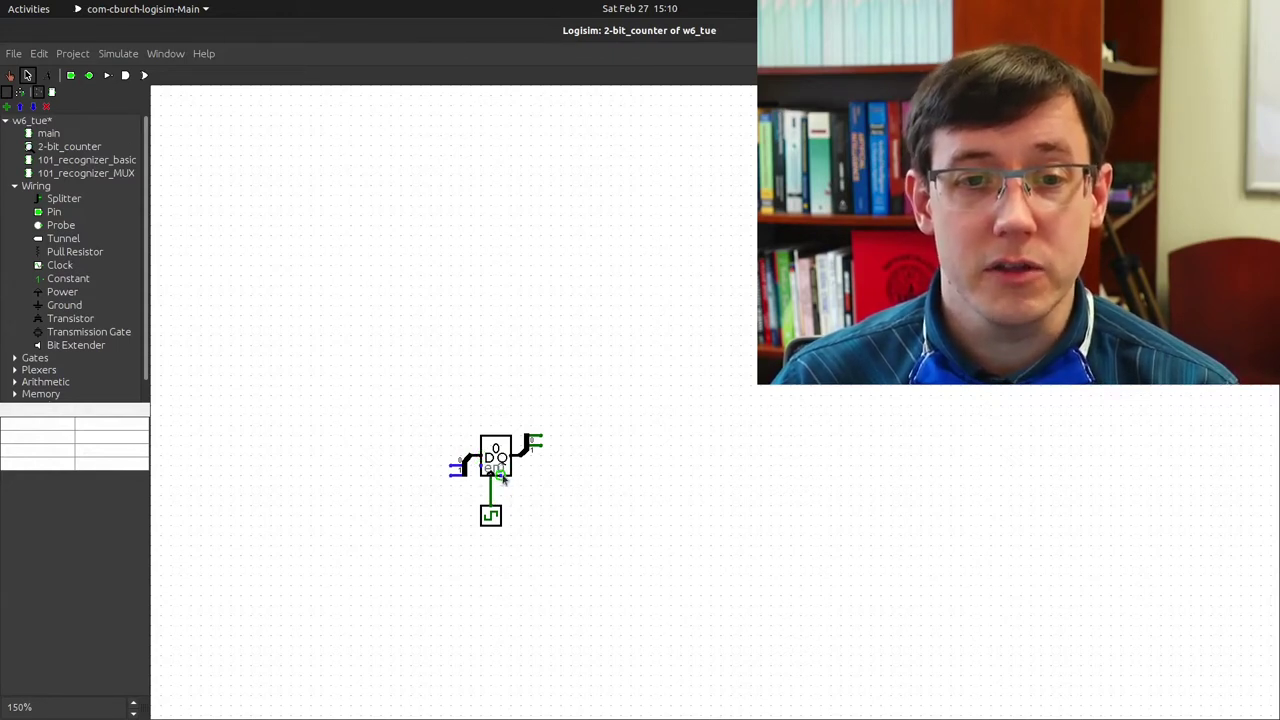
mouse_move(503, 480)
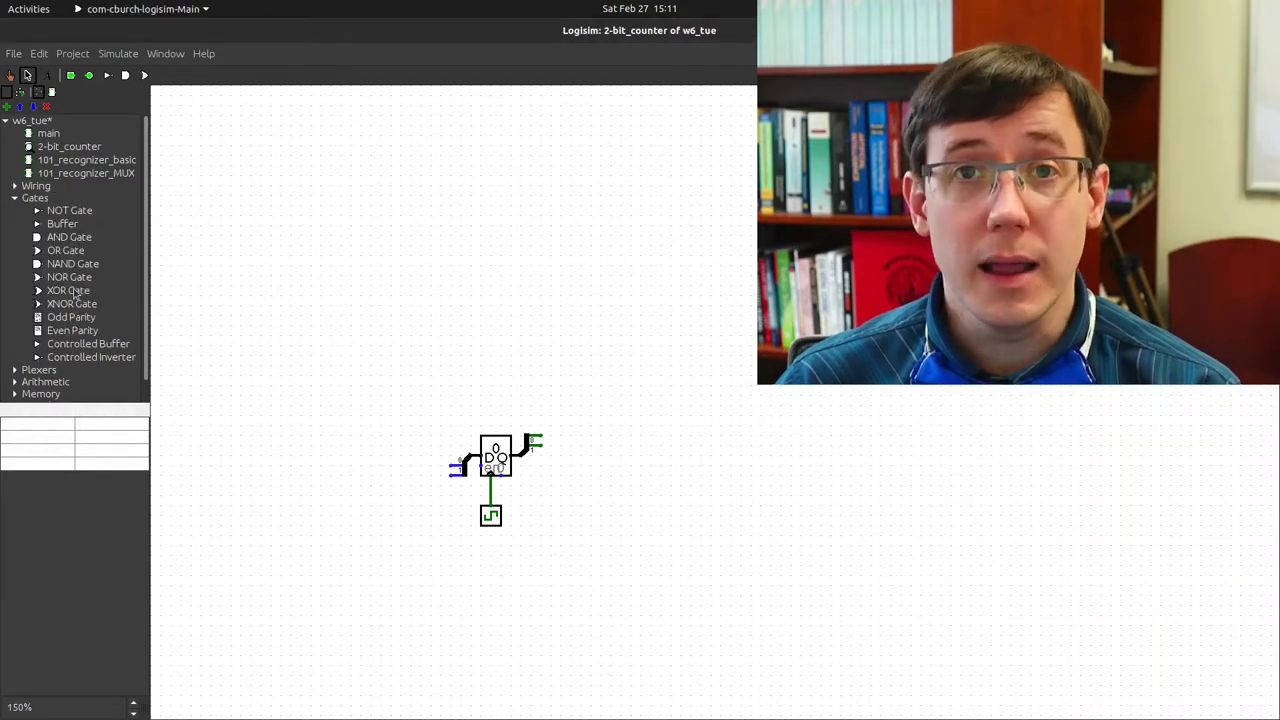
Place two narrow XOR gates with 2 inputs each, one above the other, on the input side of the register.
click(68, 290)
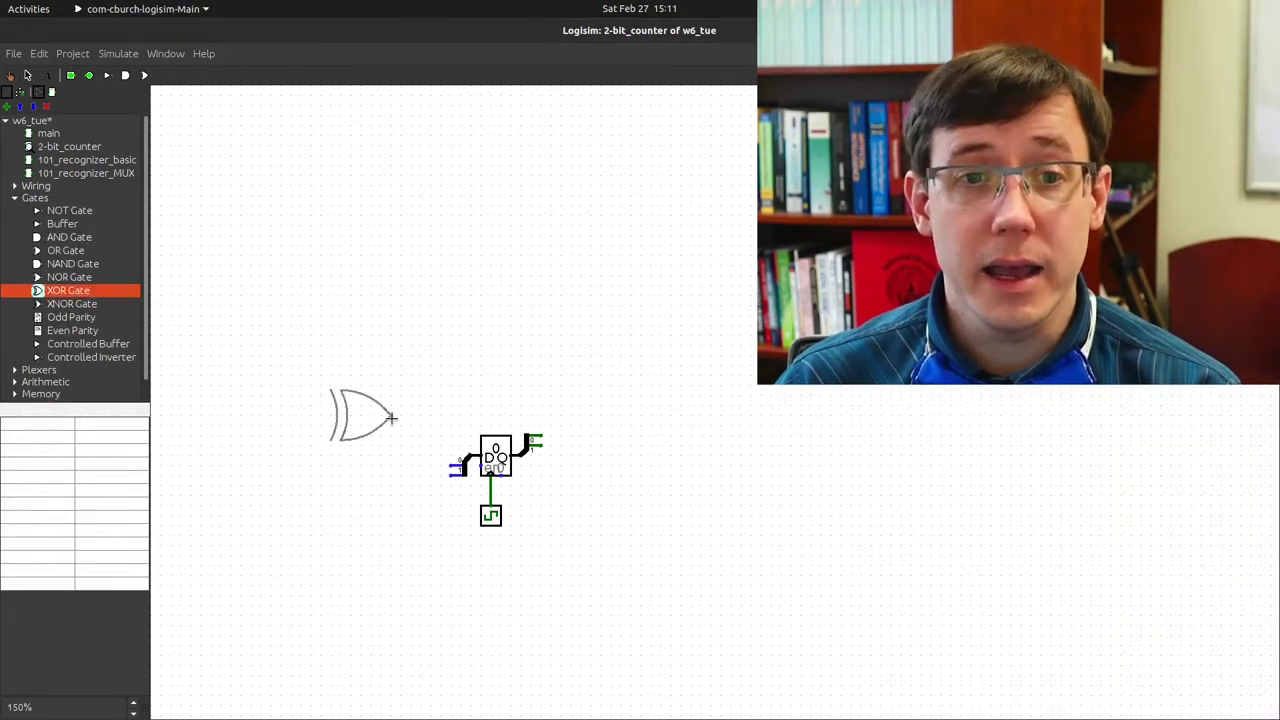
click(400, 435)
click(118, 451)
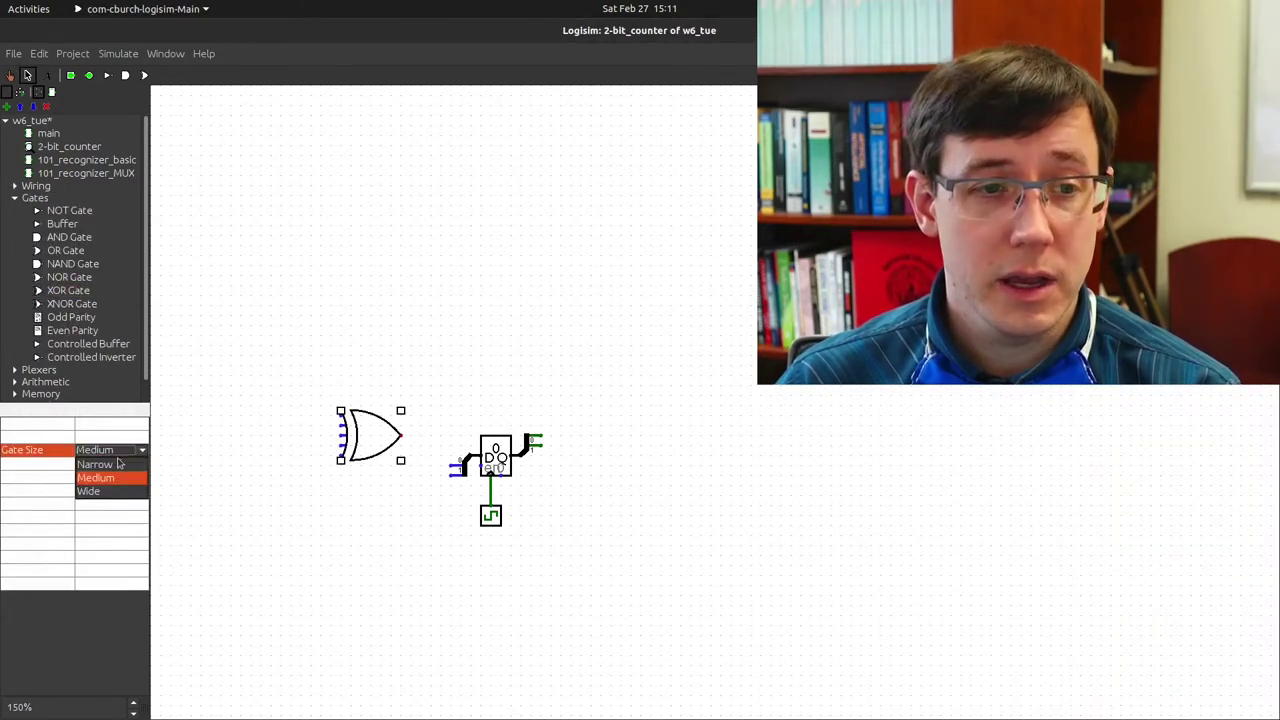
click(118, 463)
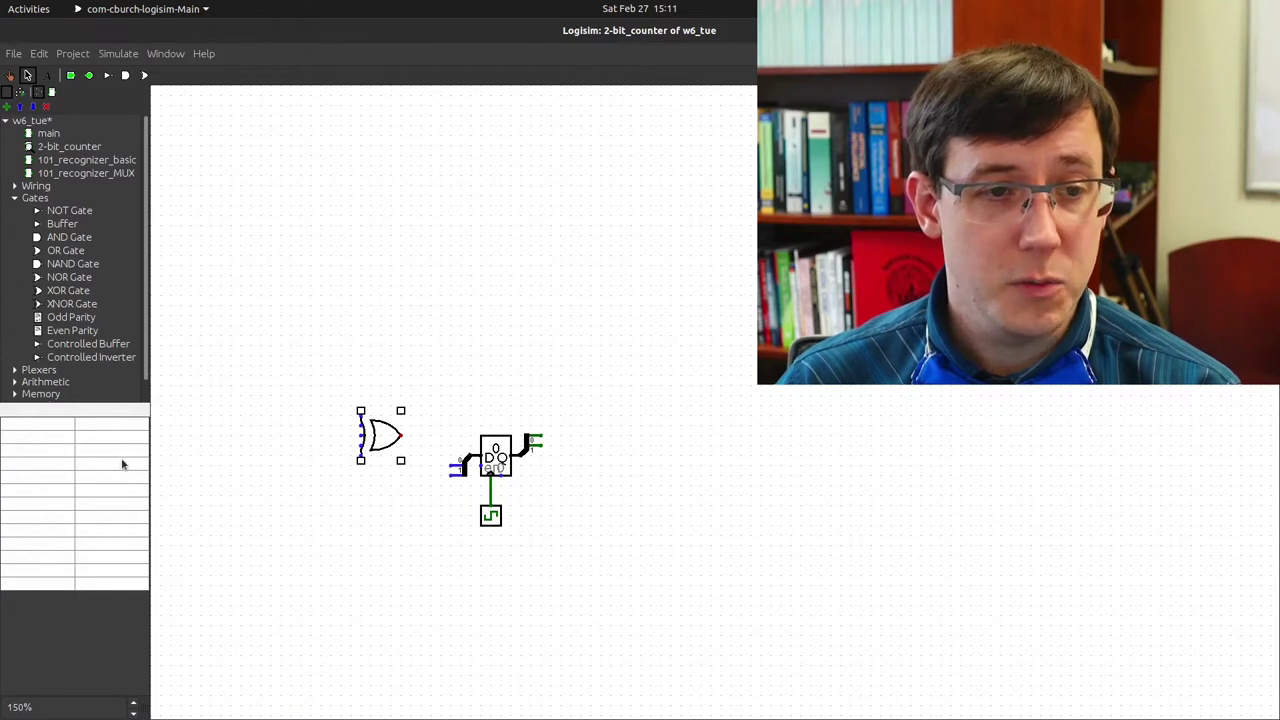
click(122, 464)
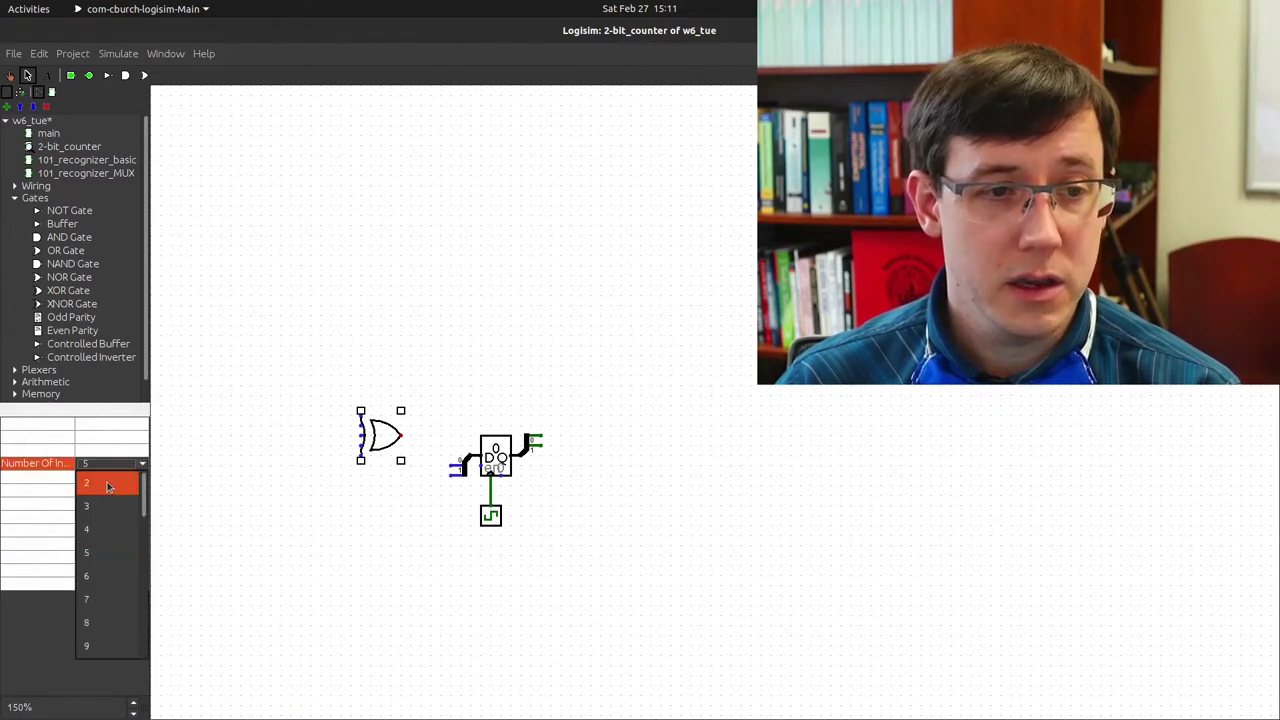
click(108, 486)
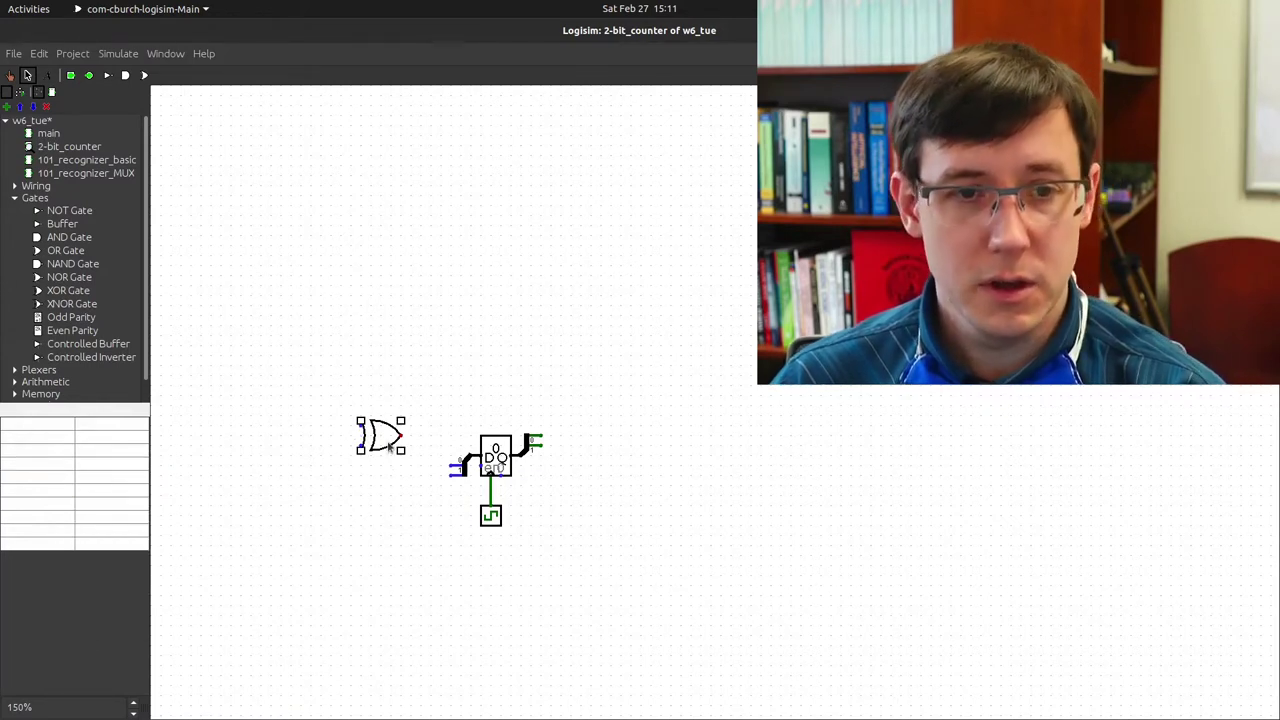
click(420, 475)
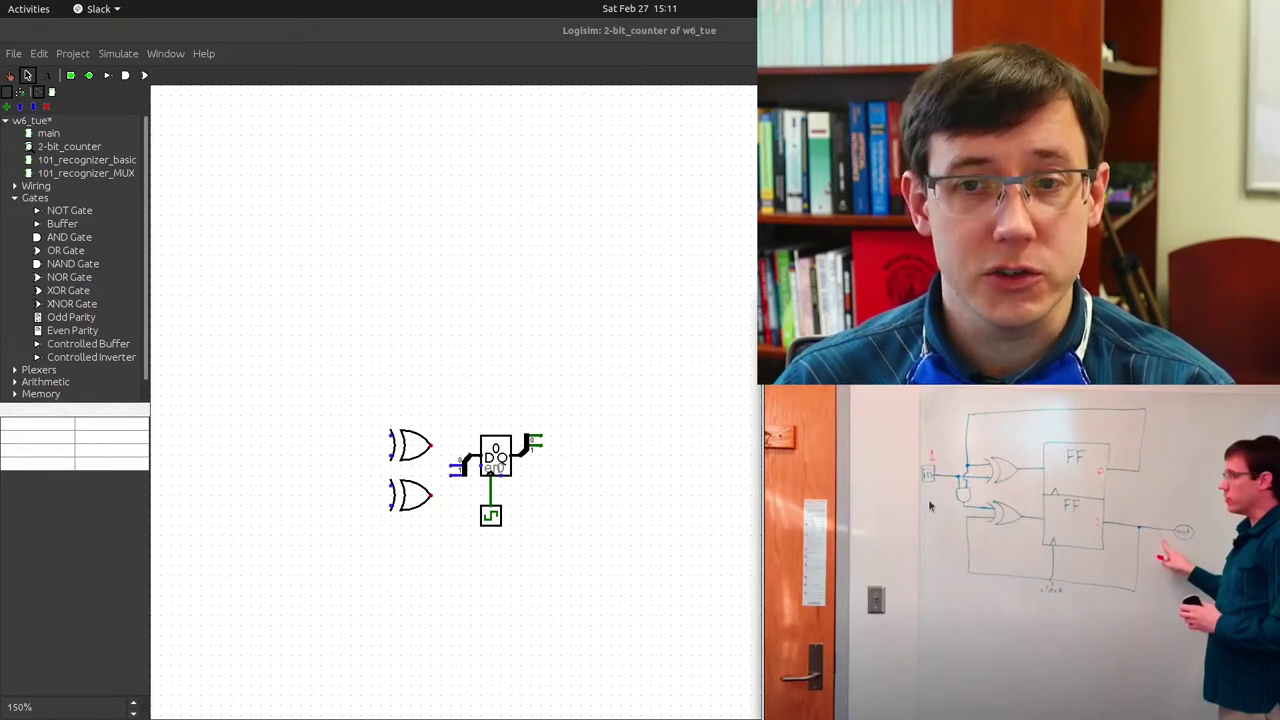
Wire the output splitter's two bits back to the upper and lower XOR gates, and move the clock down clear of the feedback wire.
click(538, 428)
mouse_move(538, 428)
mouse_down()
mouse_move(380, 420)
mouse_move(523, 537)
mouse_move(380, 536)
mouse_move(380, 505)
mouse_up()
drag(490, 515, 490, 565)
key(alt+Tab)
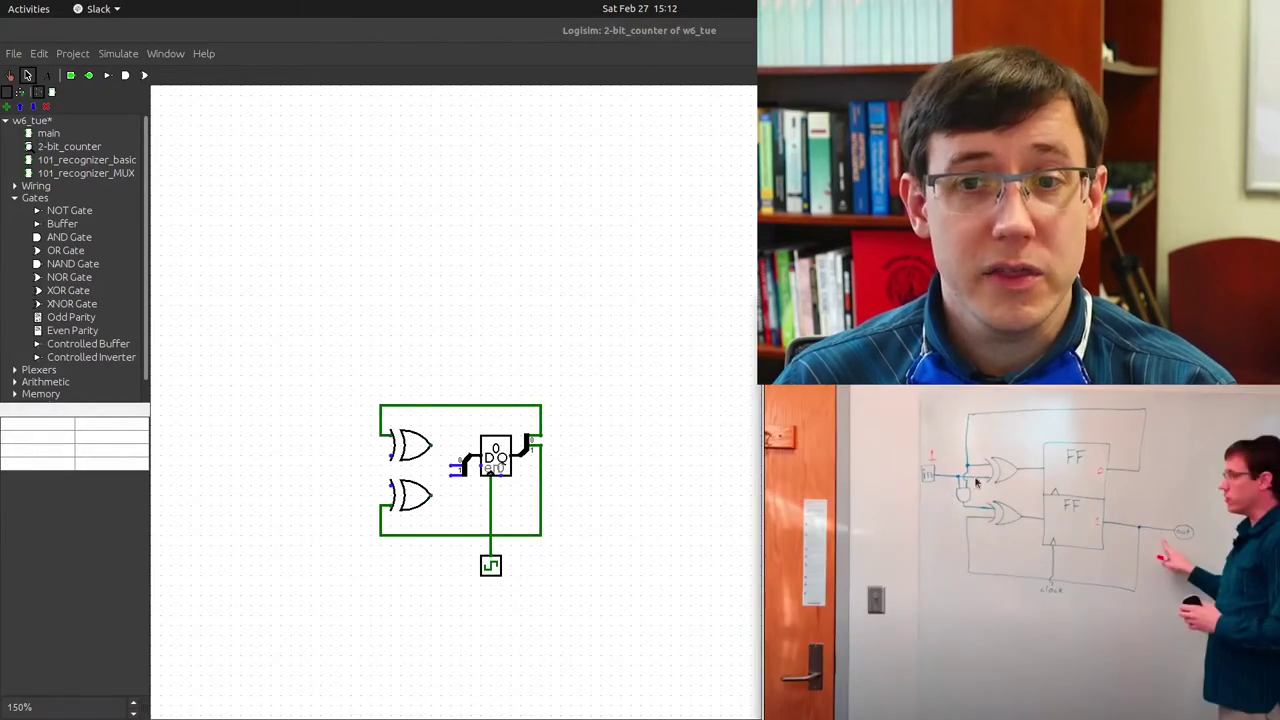
Add an input pin on the far side of the XOR gates and wire it to the upper gate's free input.
click(71, 76)
click(321, 456)
drag(334, 456, 390, 456)
key(alt+Tab)
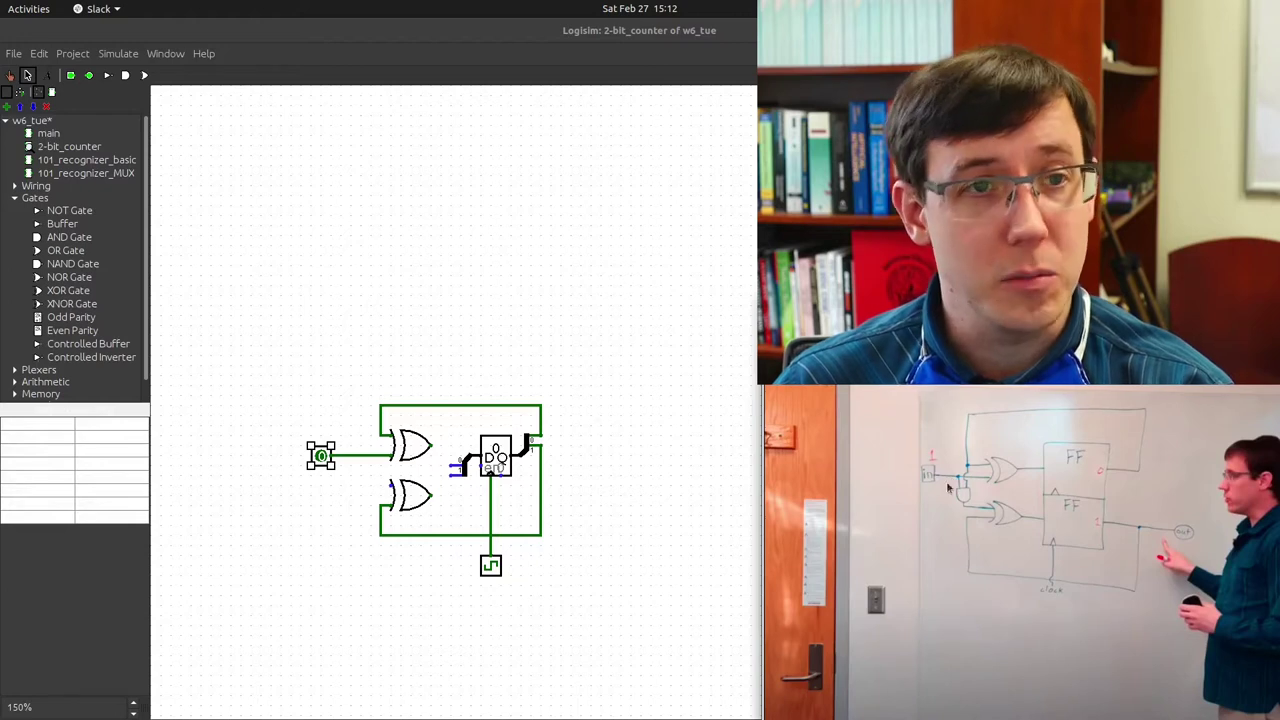
Place a narrow, south-facing AND gate with 2 inputs below the wire from the input pin.
click(69, 237)
click(110, 447)
click(90, 488)
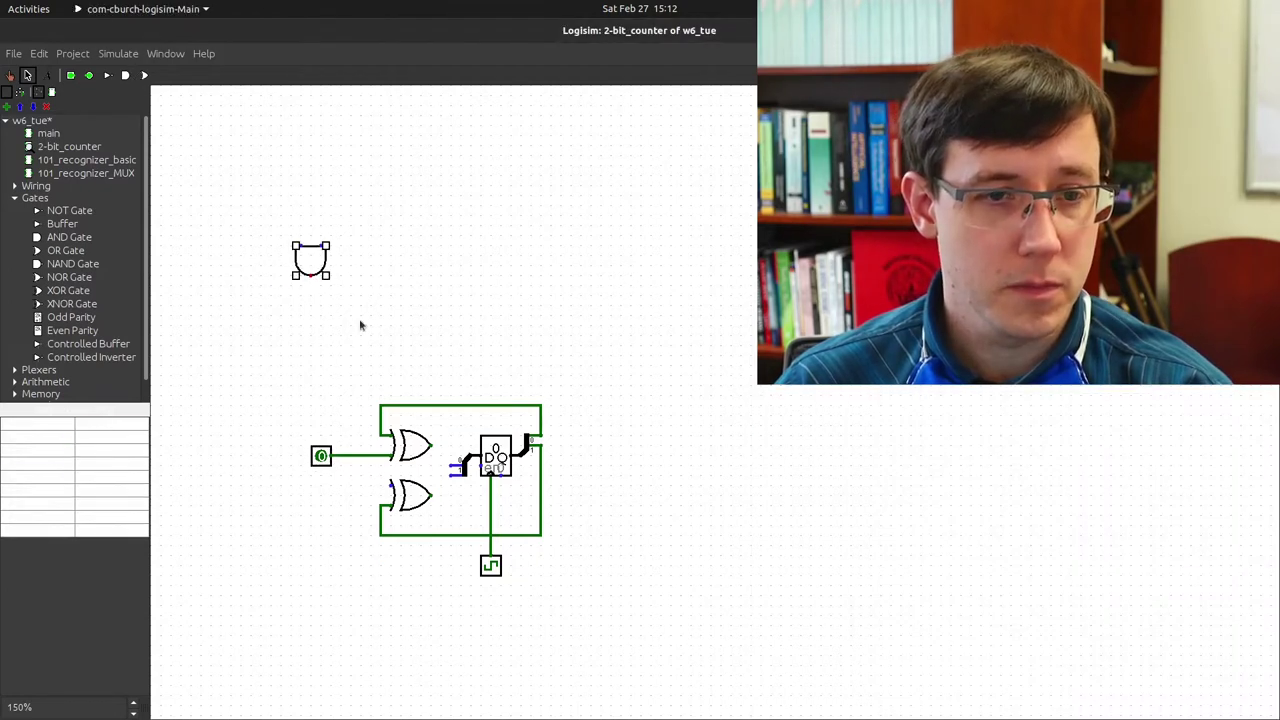
click(365, 481)
Wire the AND gate into the lower XOR gate, shift that XOR gate down, and connect both XOR outputs to the input splitter.
drag(362, 505, 433, 449)
click(410, 494)
click(433, 516)
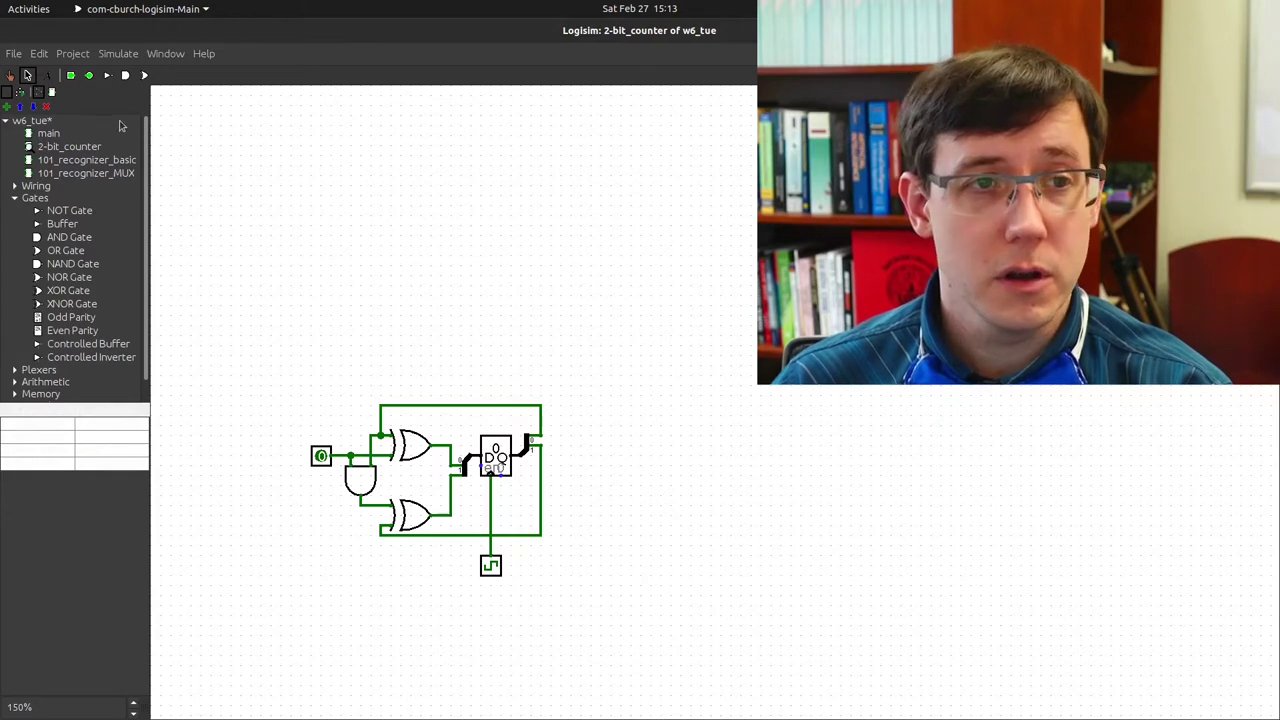
Add an output pin wired to the output splitter's bit 1, and switch to the browser video to compare with the whiteboard diagram.
click(88, 75)
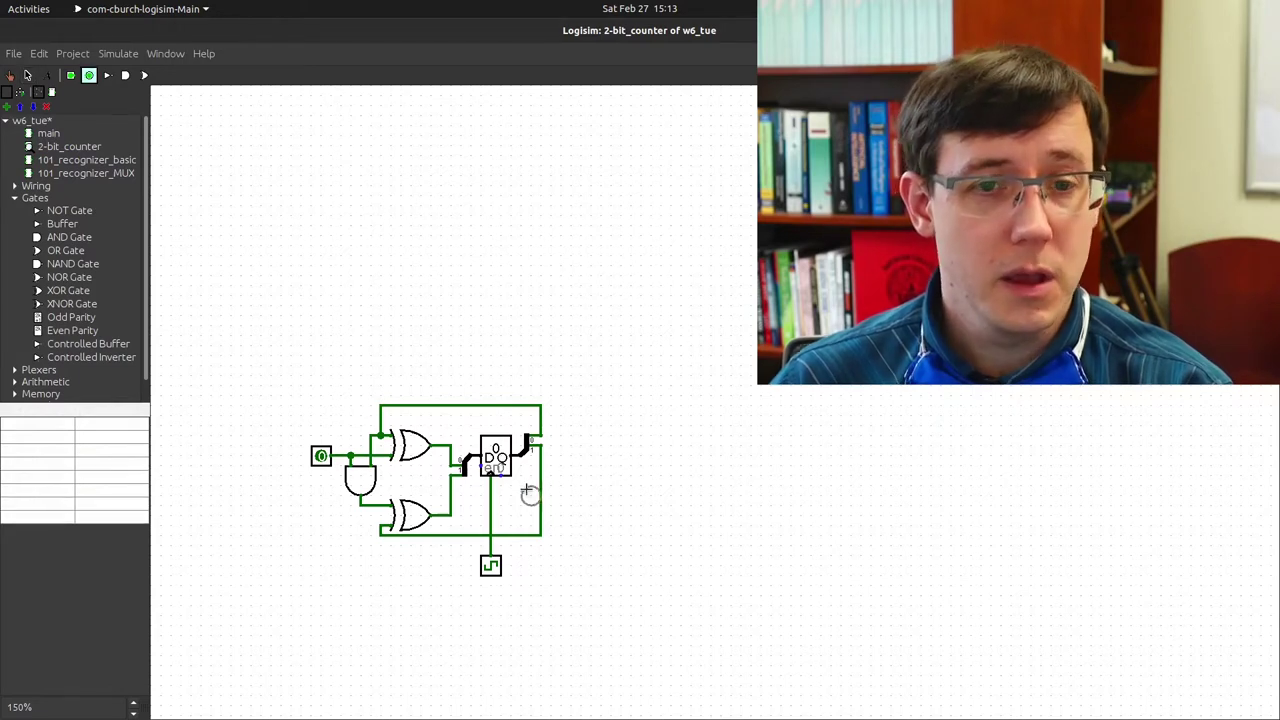
click(580, 446)
drag(541, 446, 567, 446)
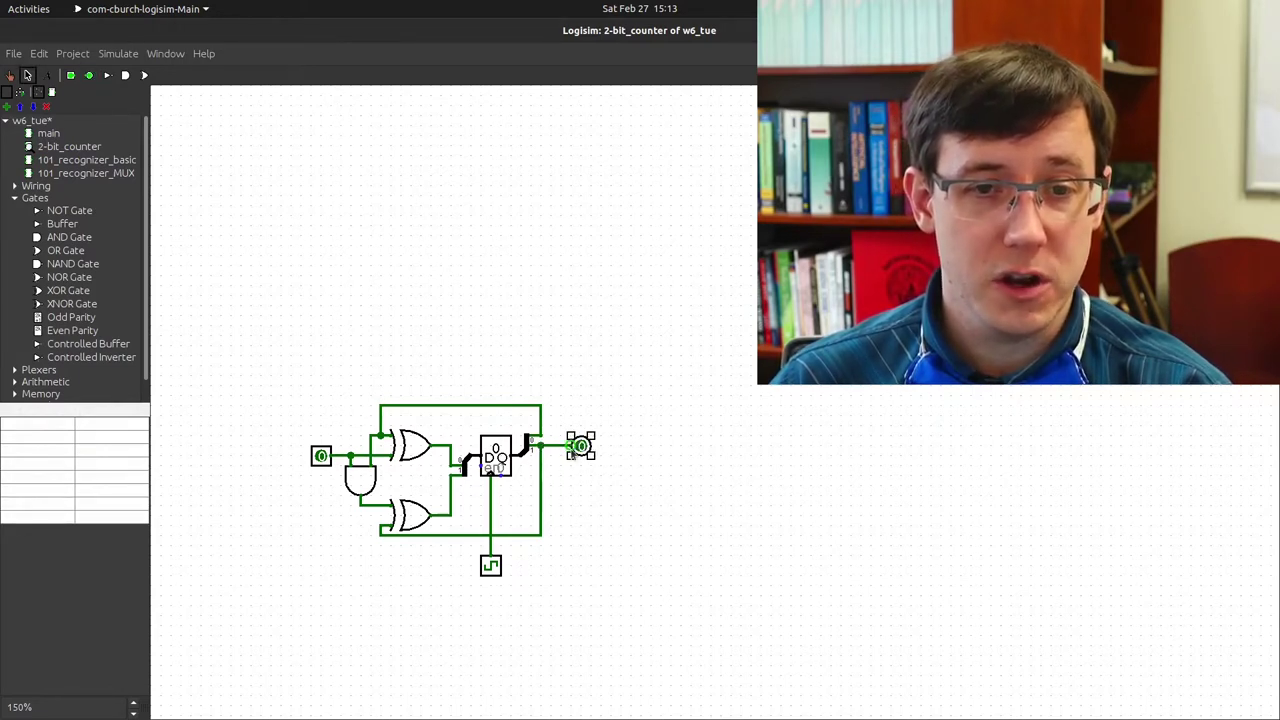
key(super)
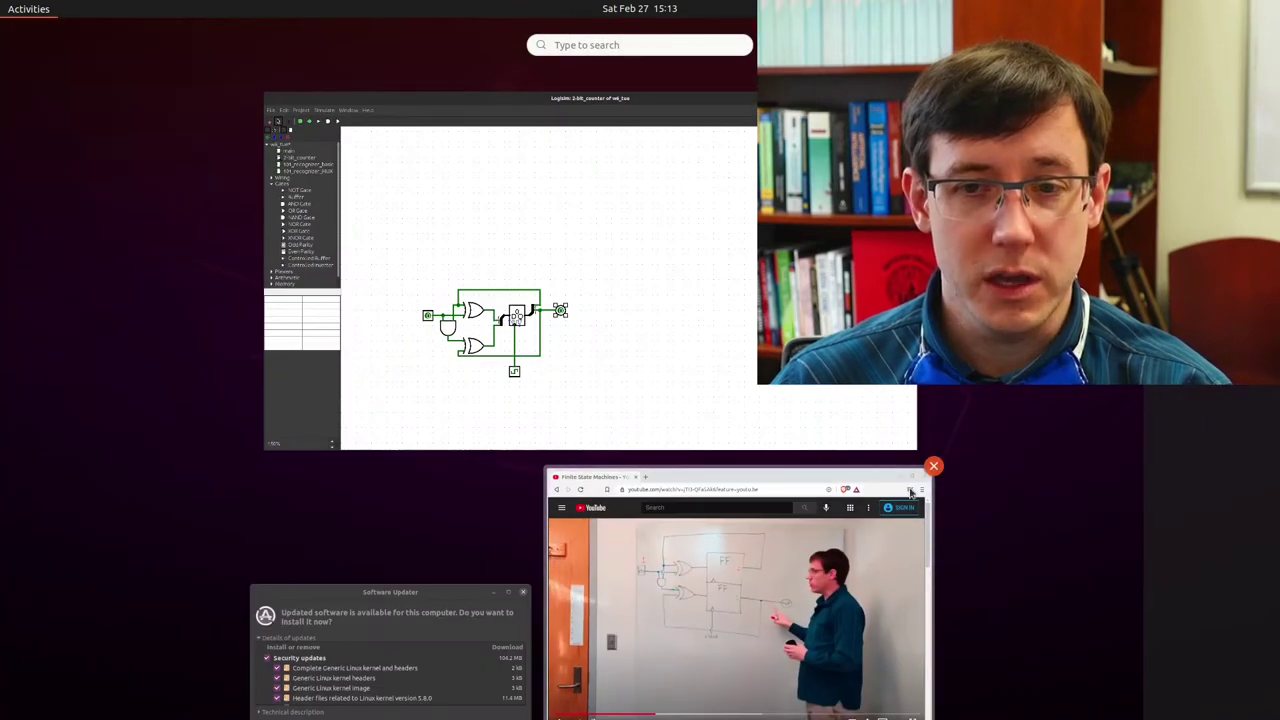
click(910, 492)
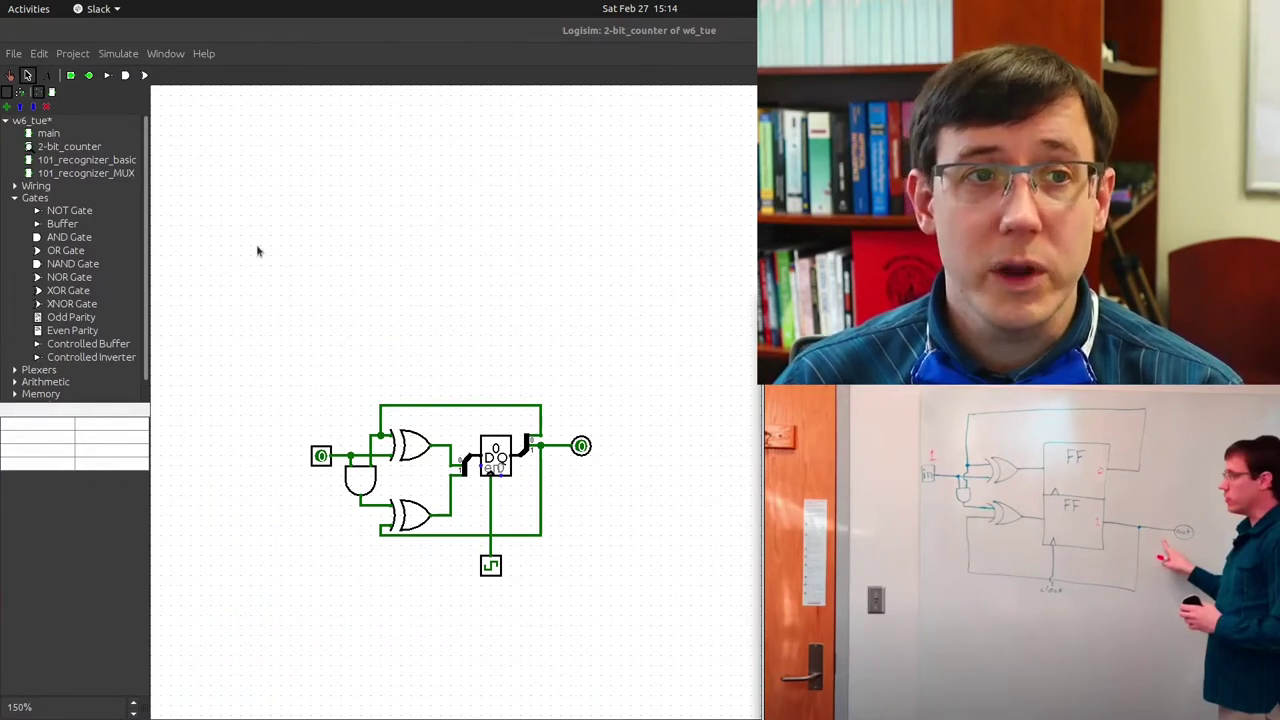
Test the circuit with the Poke tool by toggling the clock repeatedly while the input pin is 0.
click(10, 76)
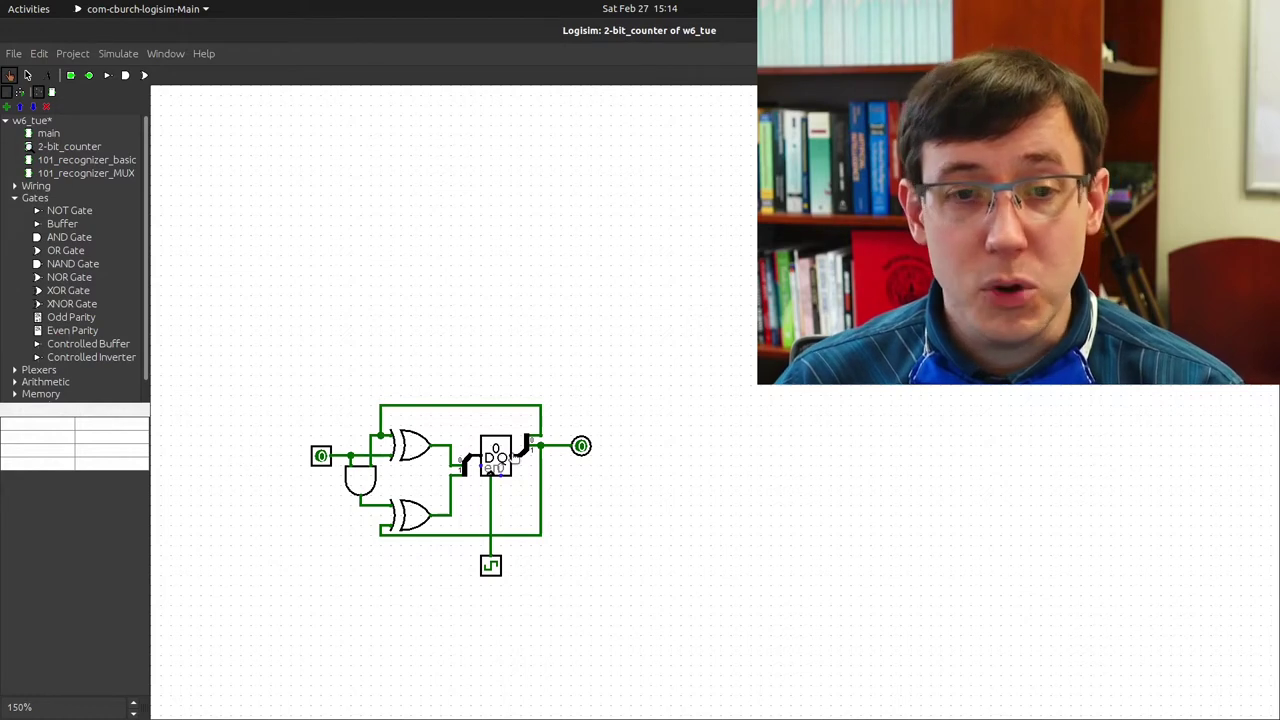
click(494, 575)
click(494, 575)
click(491, 567)
click(491, 567)
click(491, 567)
click(491, 567)
click(491, 567)
click(491, 567)
click(491, 567)
click(491, 567)
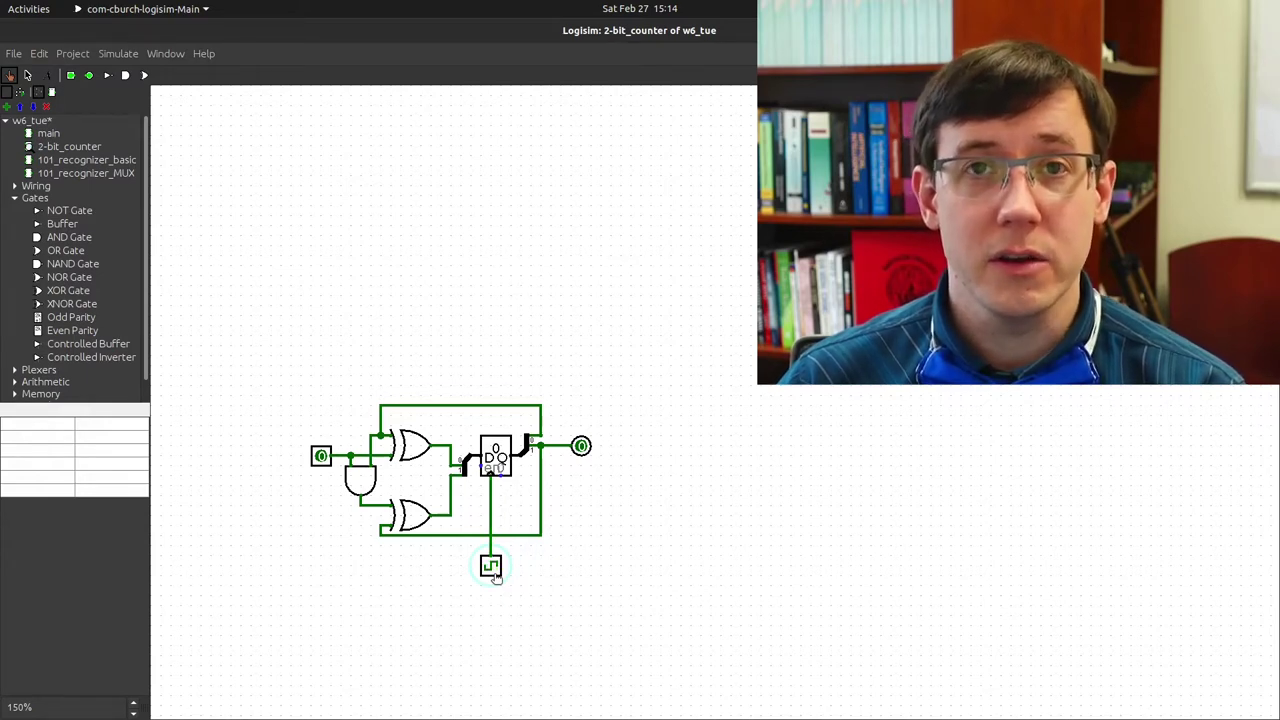
click(491, 567)
click(491, 567)
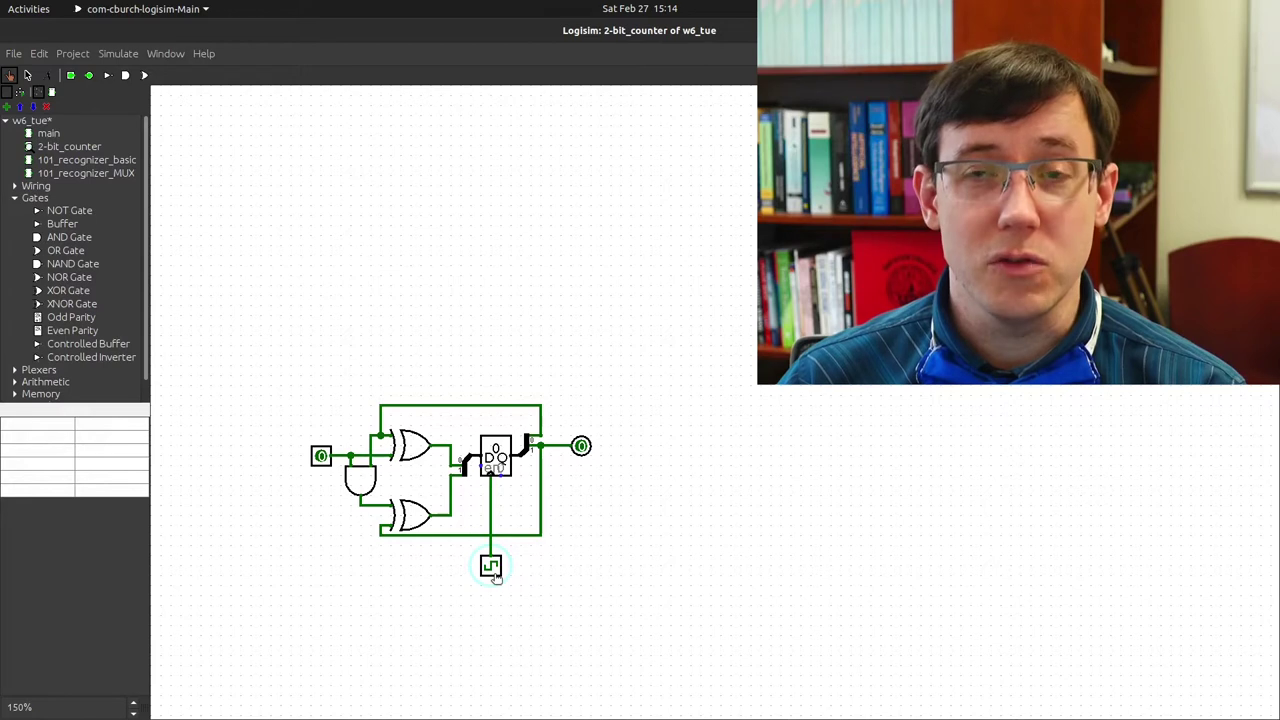
Toggle the clock several more times with the input pin at 0 to check whether the register holds its value.
click(491, 567)
click(491, 567)
click(491, 567)
click(491, 567)
click(491, 567)
click(491, 567)
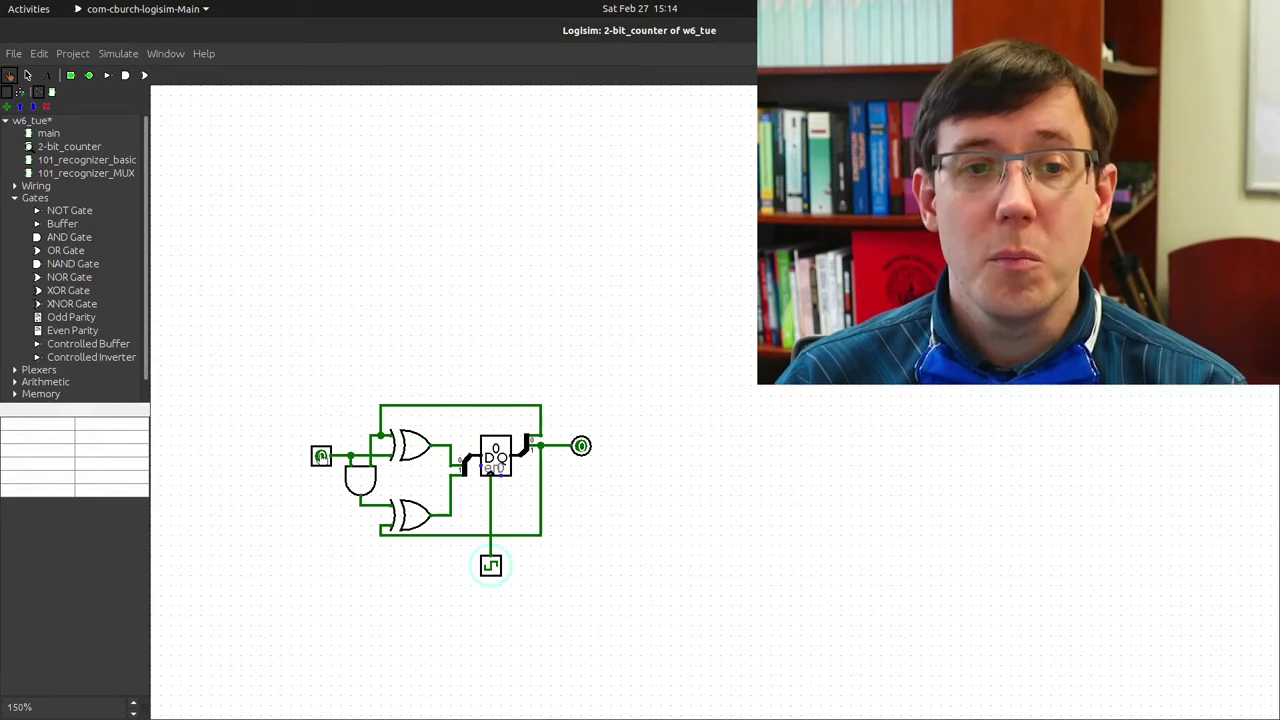
Set the input pin to 1 and step the clock through three rising edges to test counting from 0 up to 3.
click(320, 456)
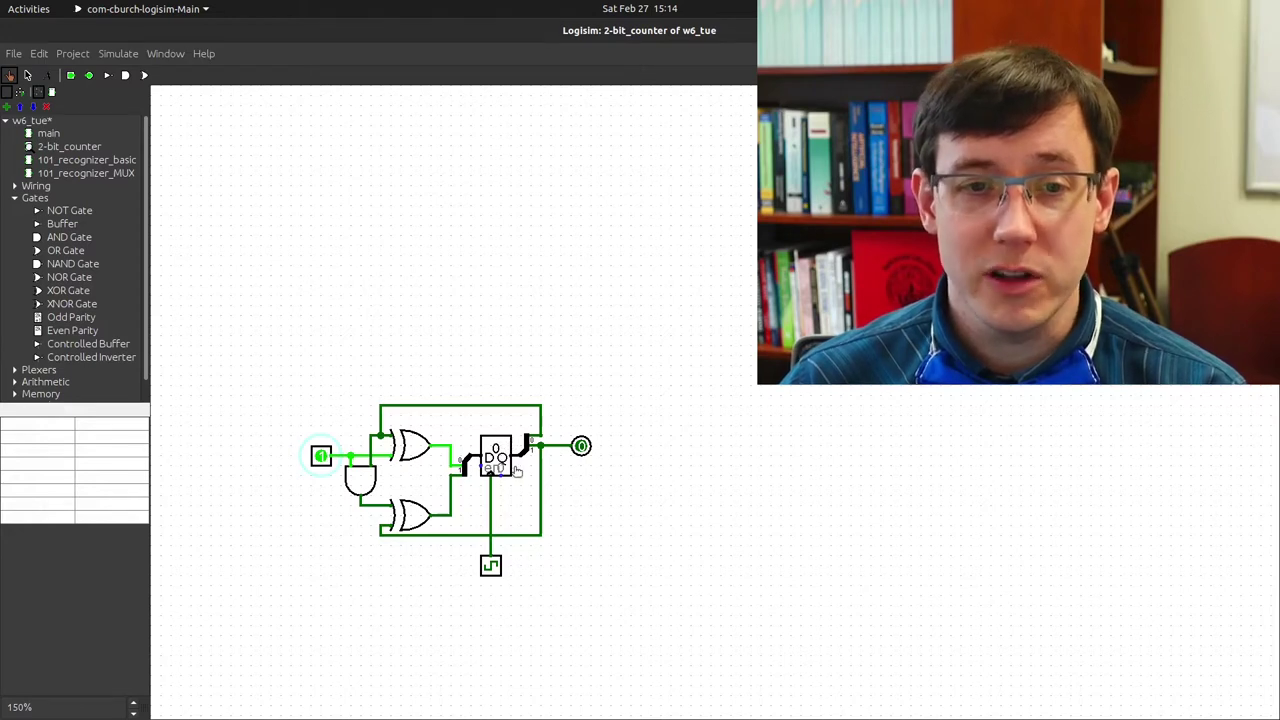
click(490, 566)
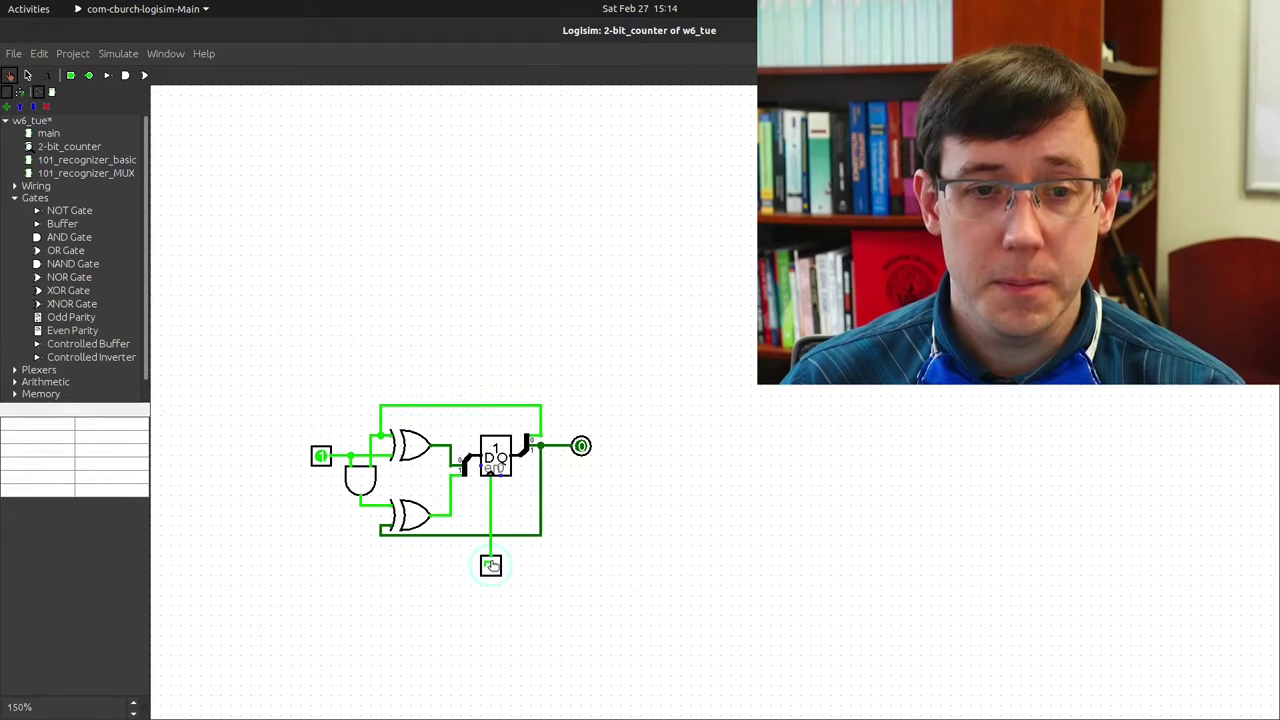
click(490, 566)
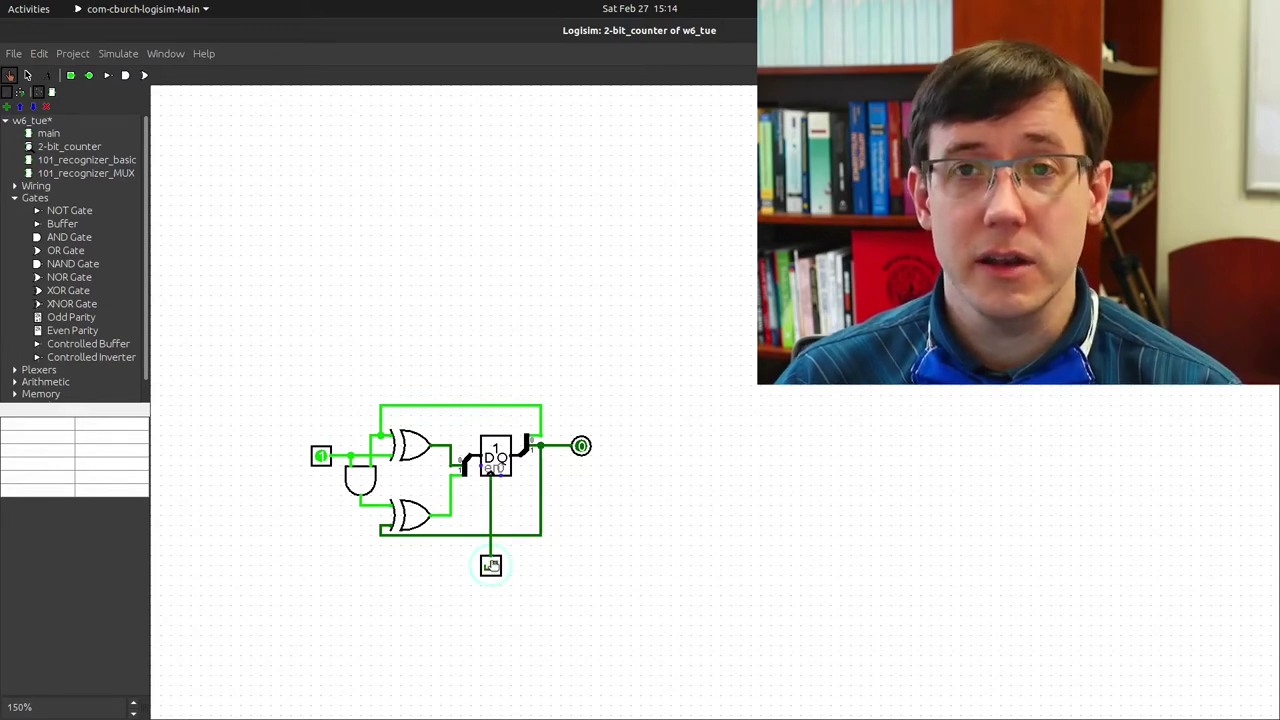
click(491, 566)
click(491, 566)
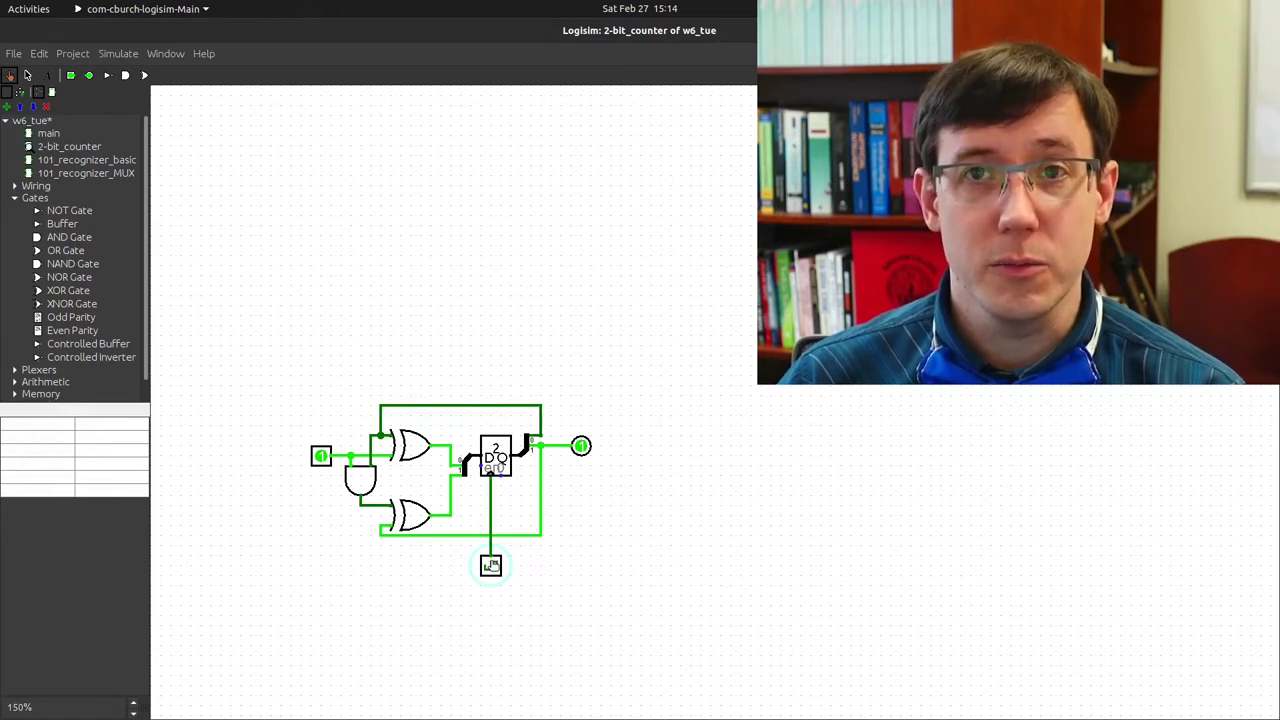
click(491, 566)
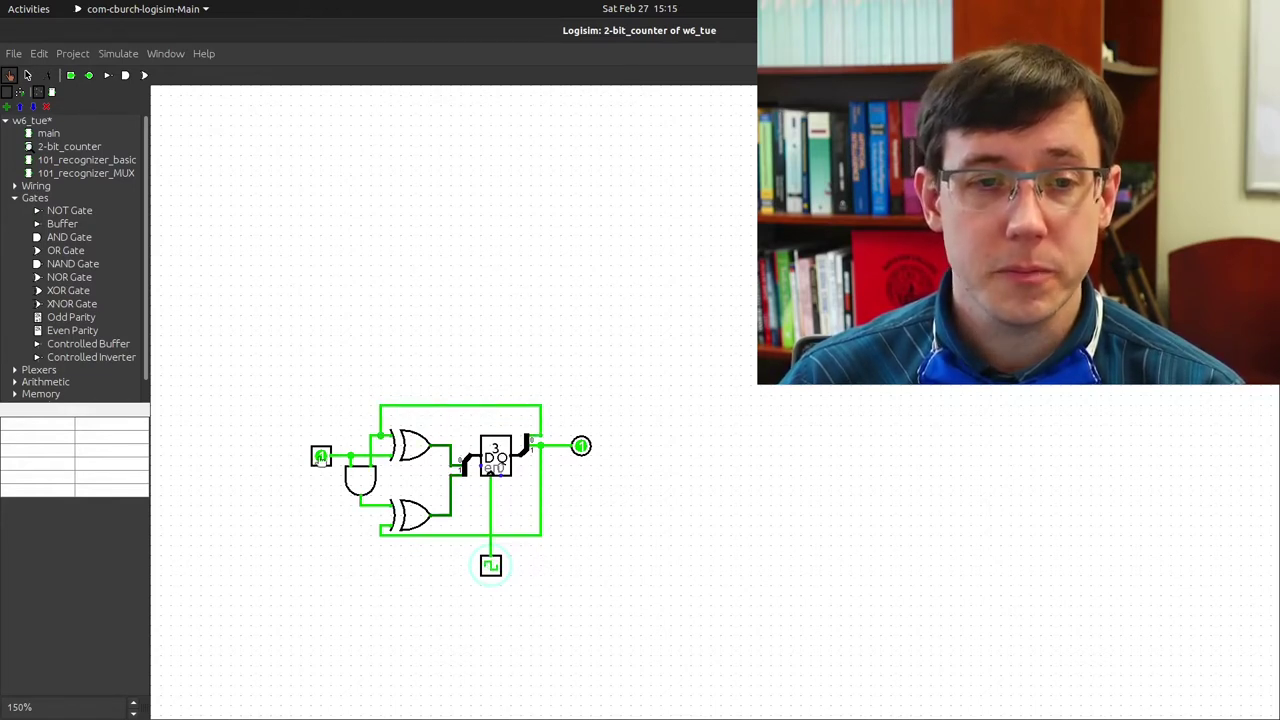
Set the input pin back to 0 and toggle the clock repeatedly to test whether the register holds 3.
click(322, 458)
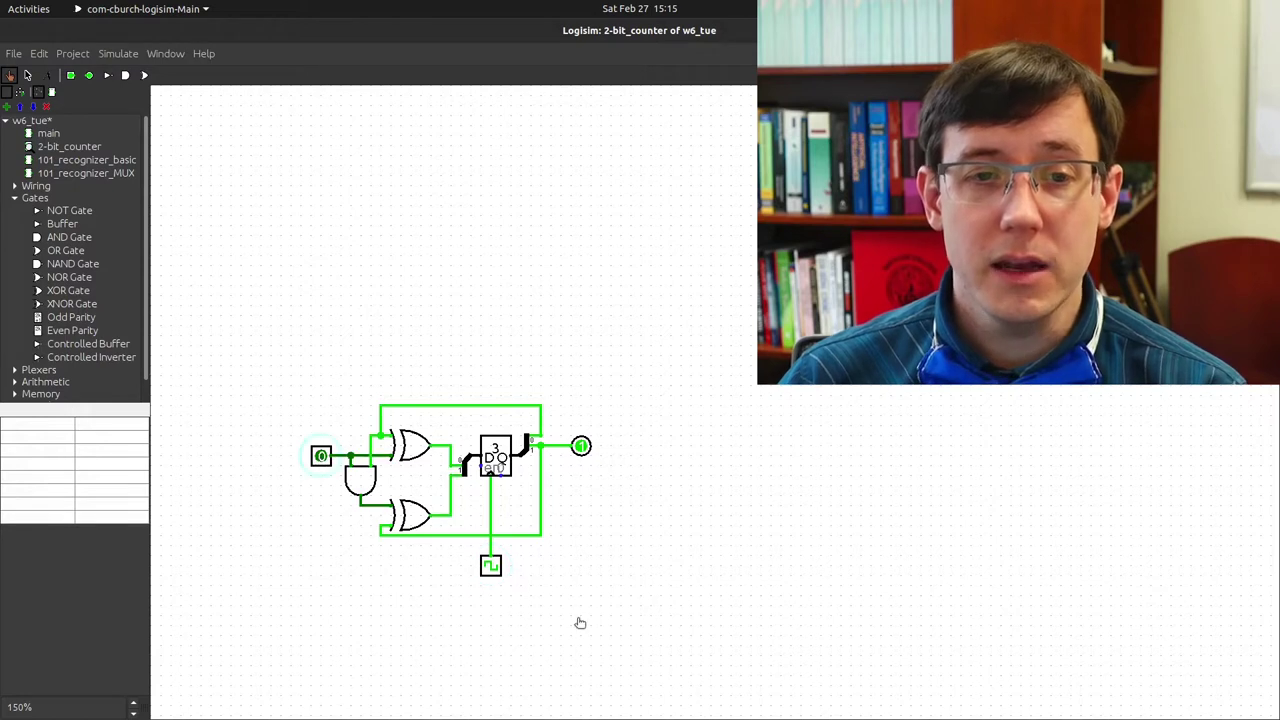
click(491, 566)
click(491, 566)
click(491, 566)
click(491, 566)
click(491, 566)
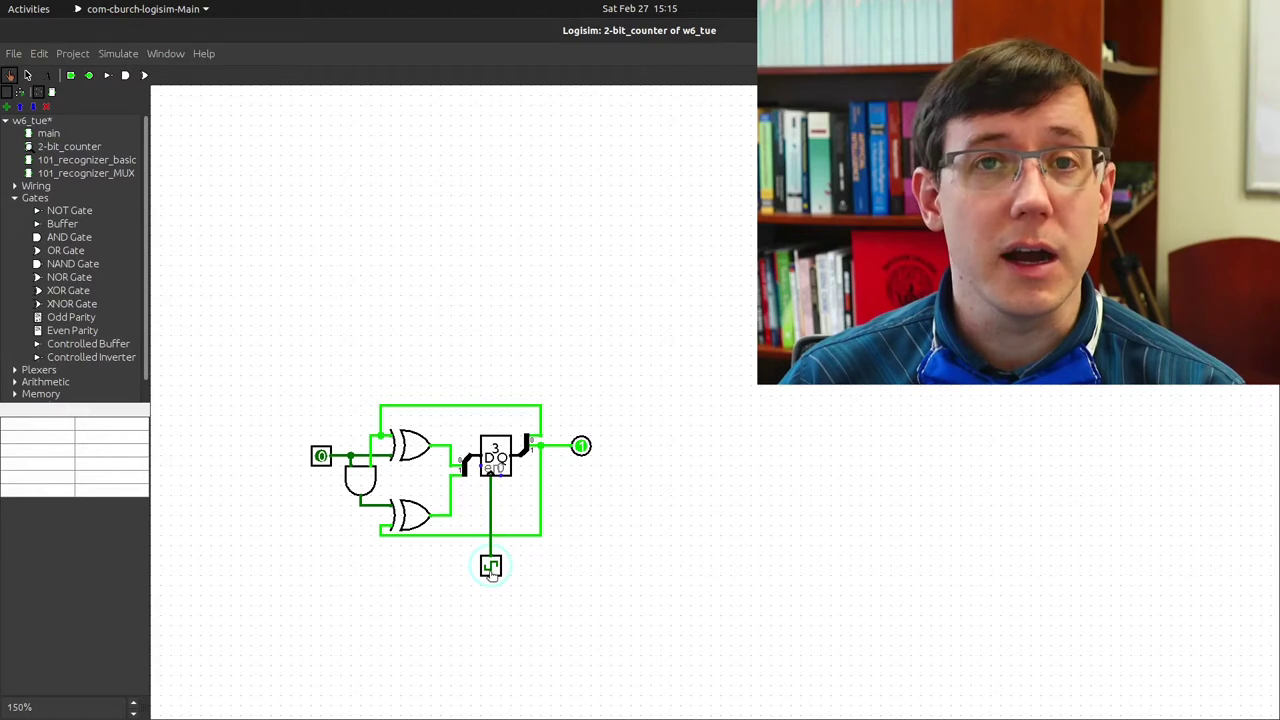
click(491, 566)
click(491, 566)
click(491, 566)
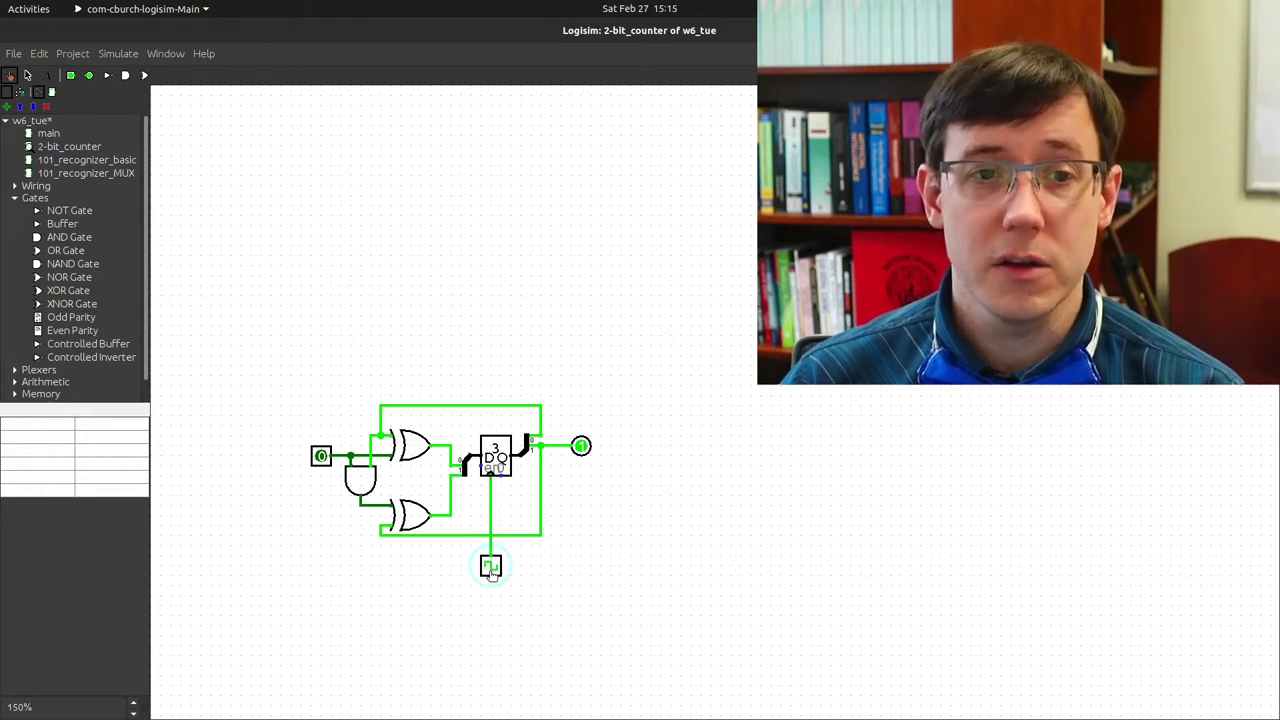
Set the input pin to 1, advance the clock through one rising edge to test the rollover from 3, and switch to the Edit tool.
click(318, 457)
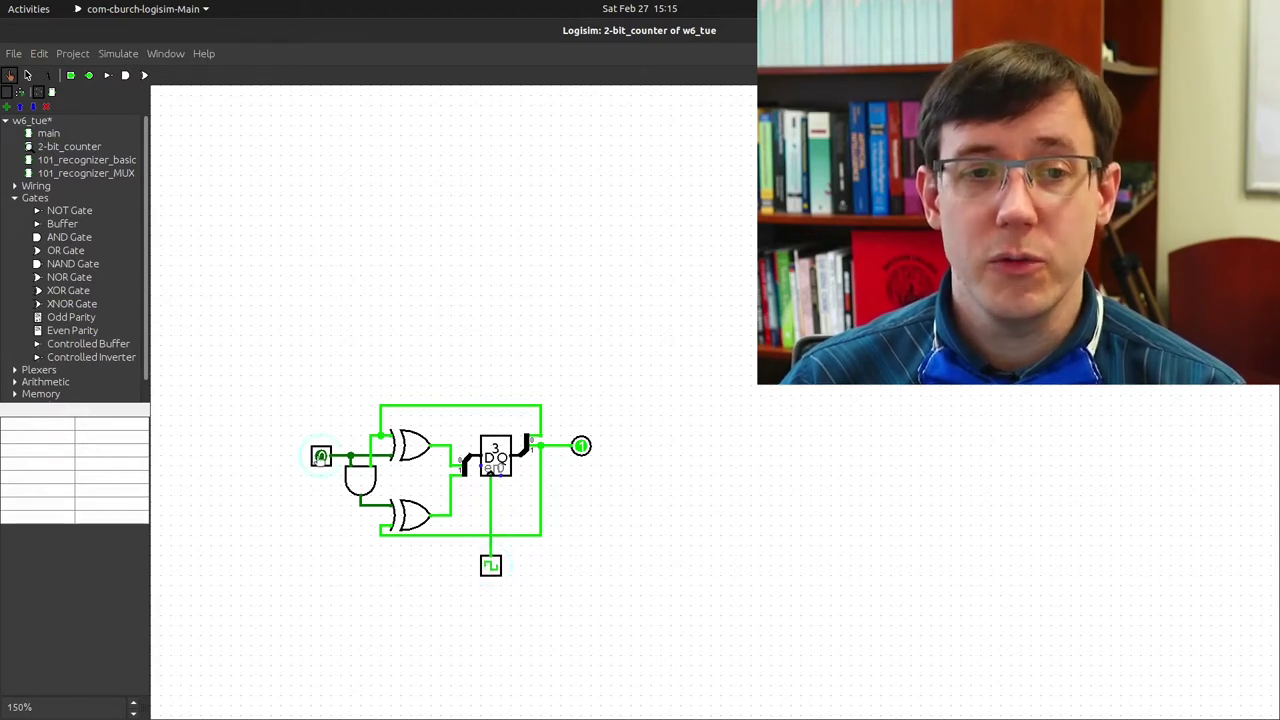
click(491, 568)
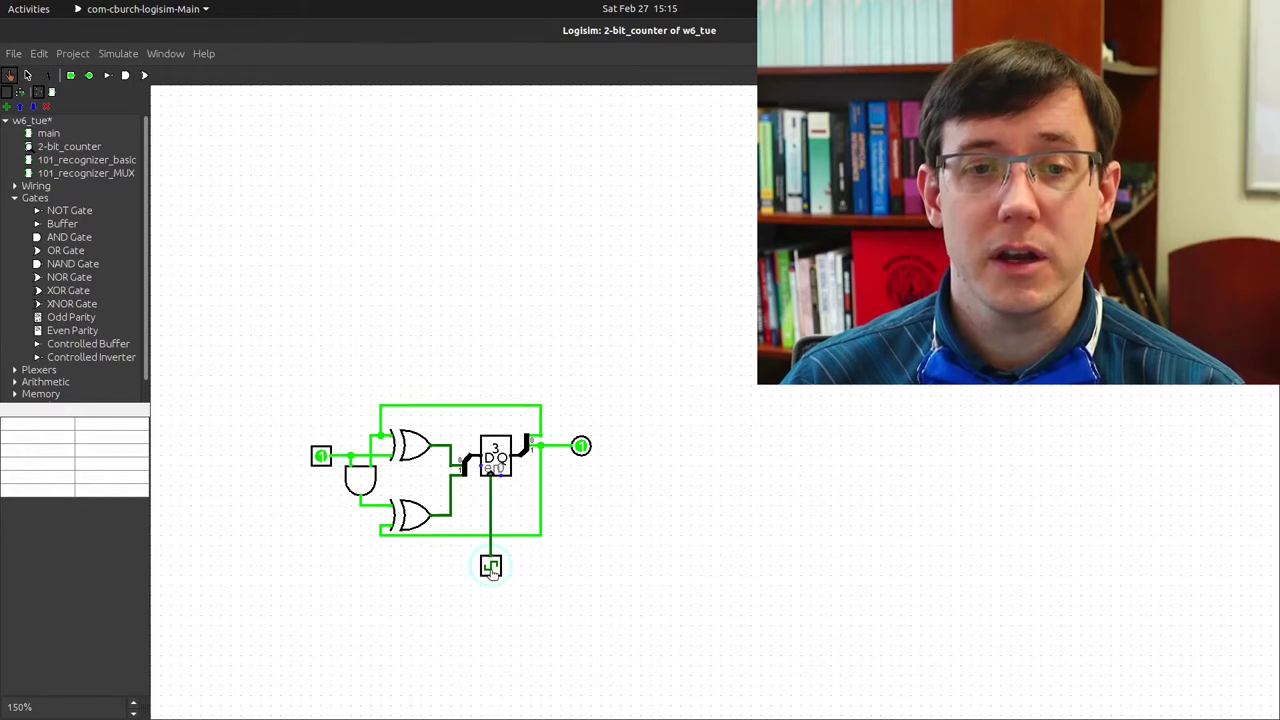
click(491, 568)
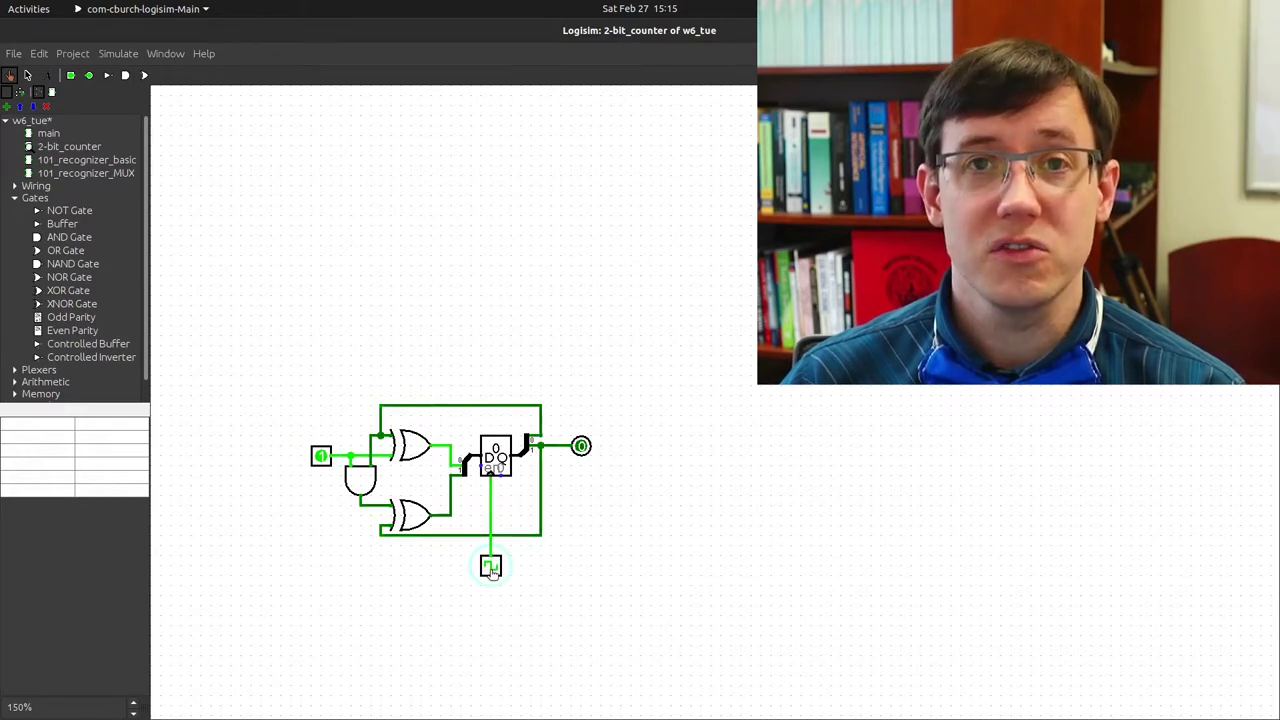
key(ctrl+2)
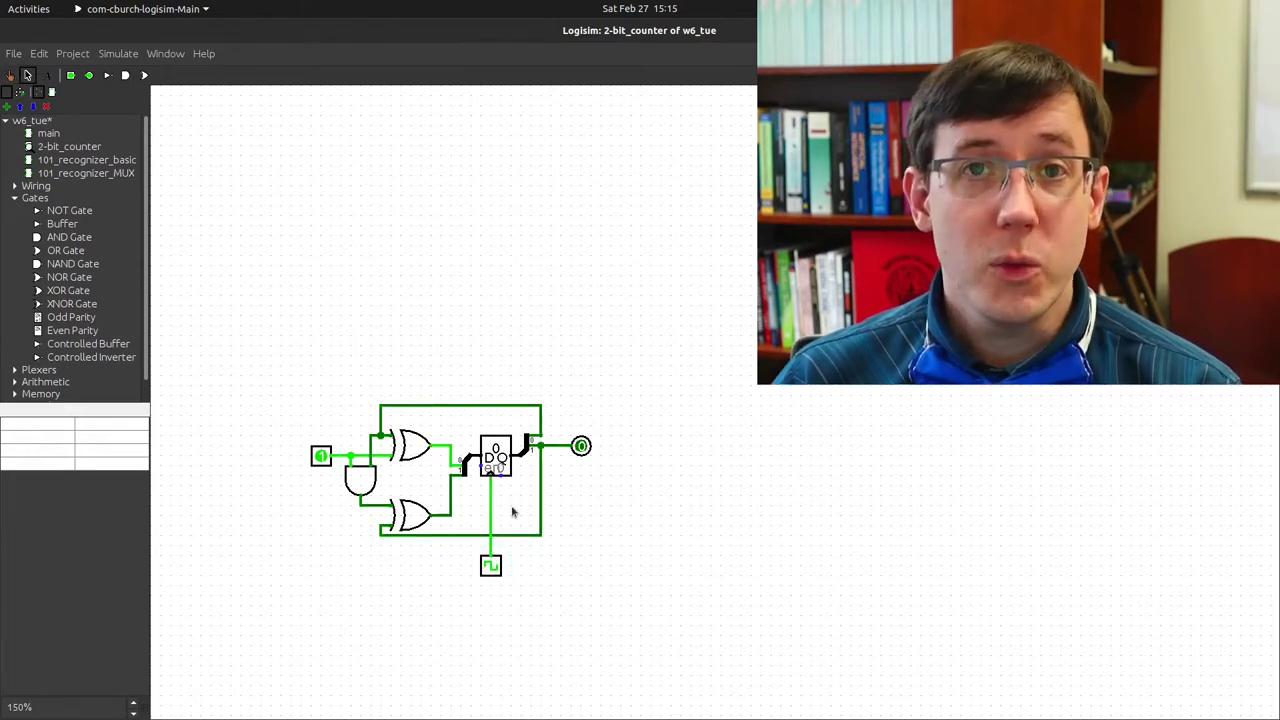